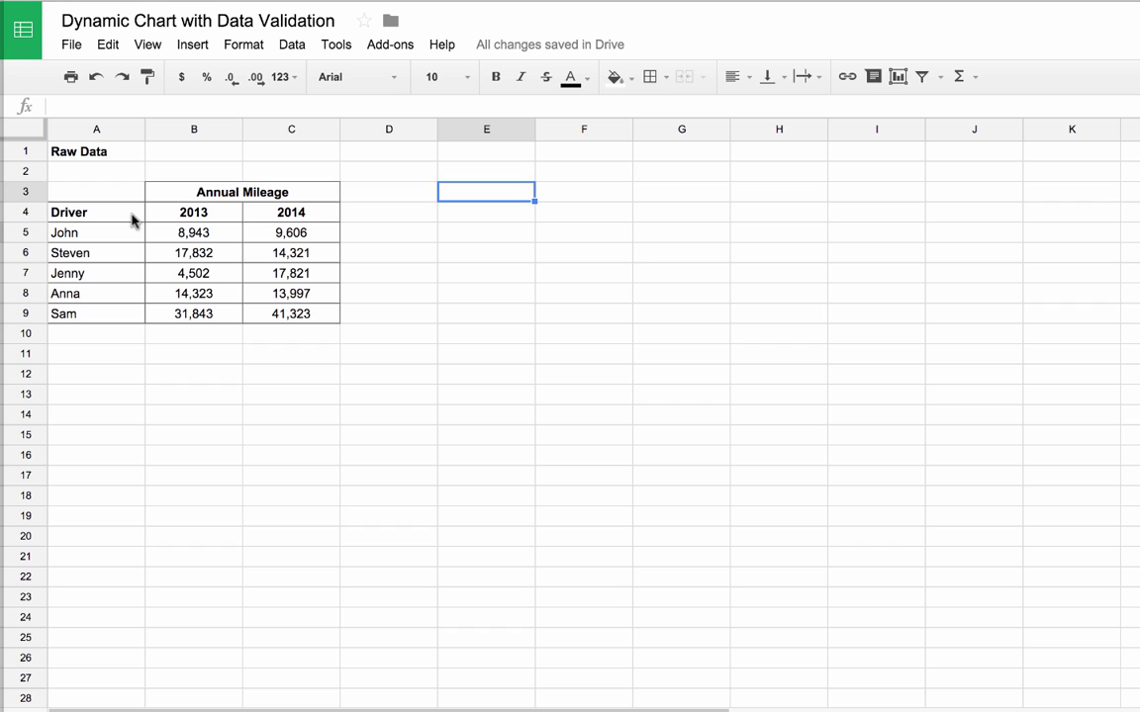
left_click_drag(117, 232, 110, 297)
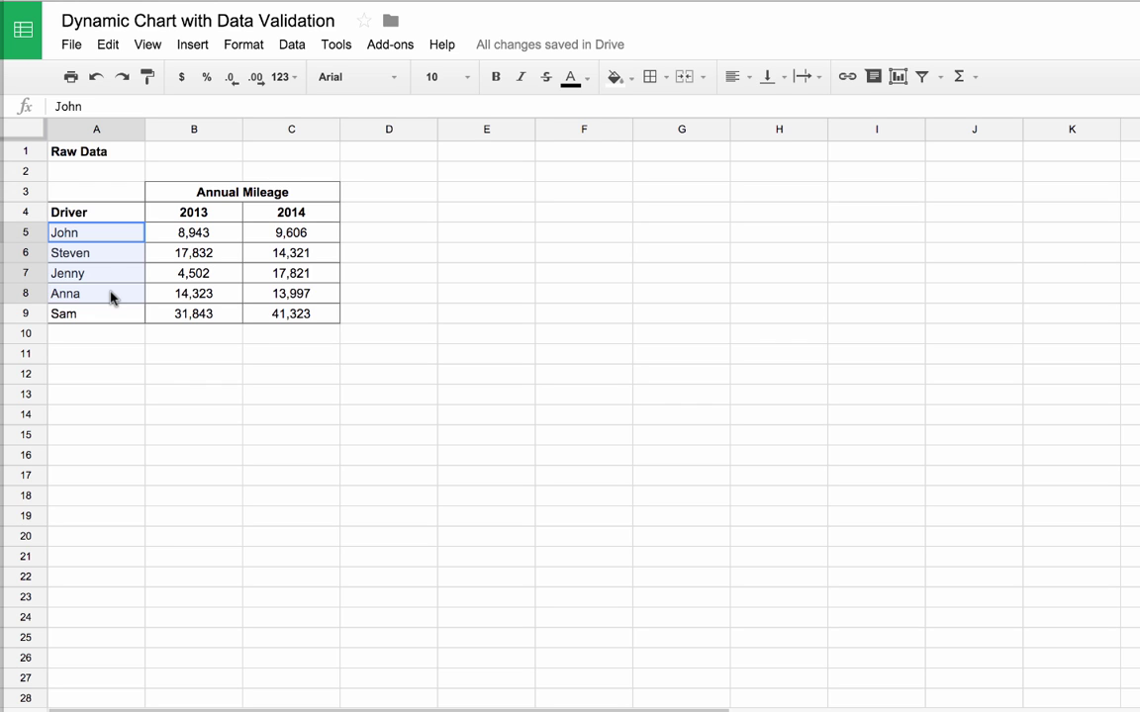
left_click(199, 218)
left_click(274, 219)
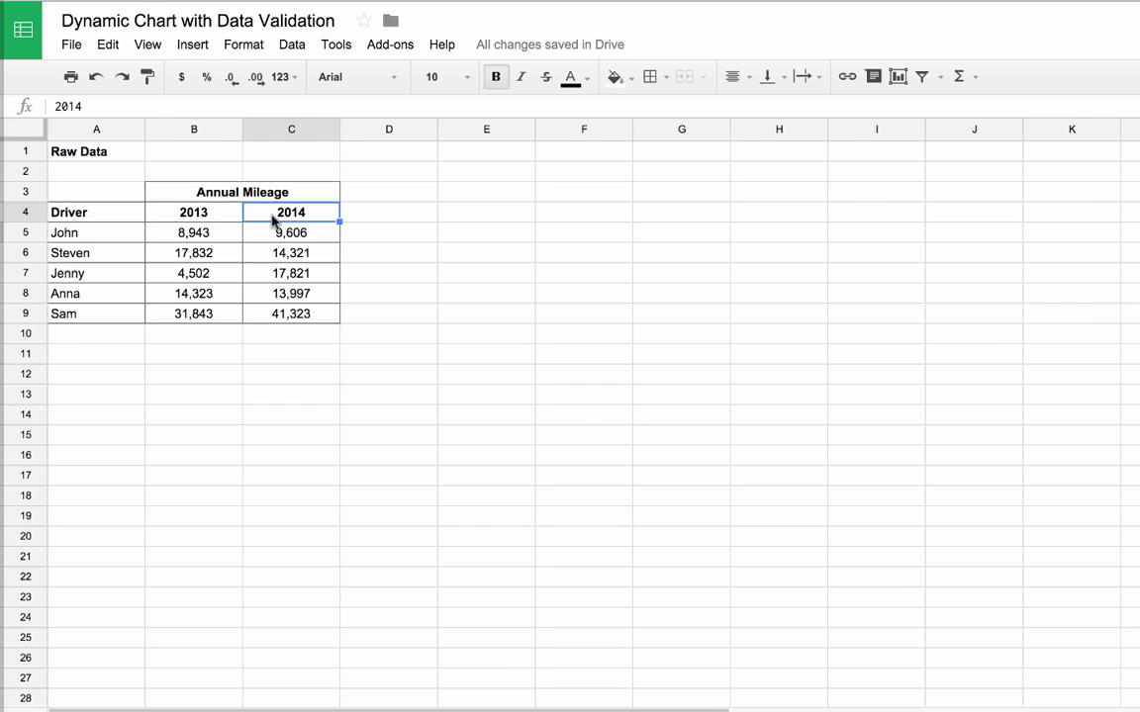
left_click(274, 220)
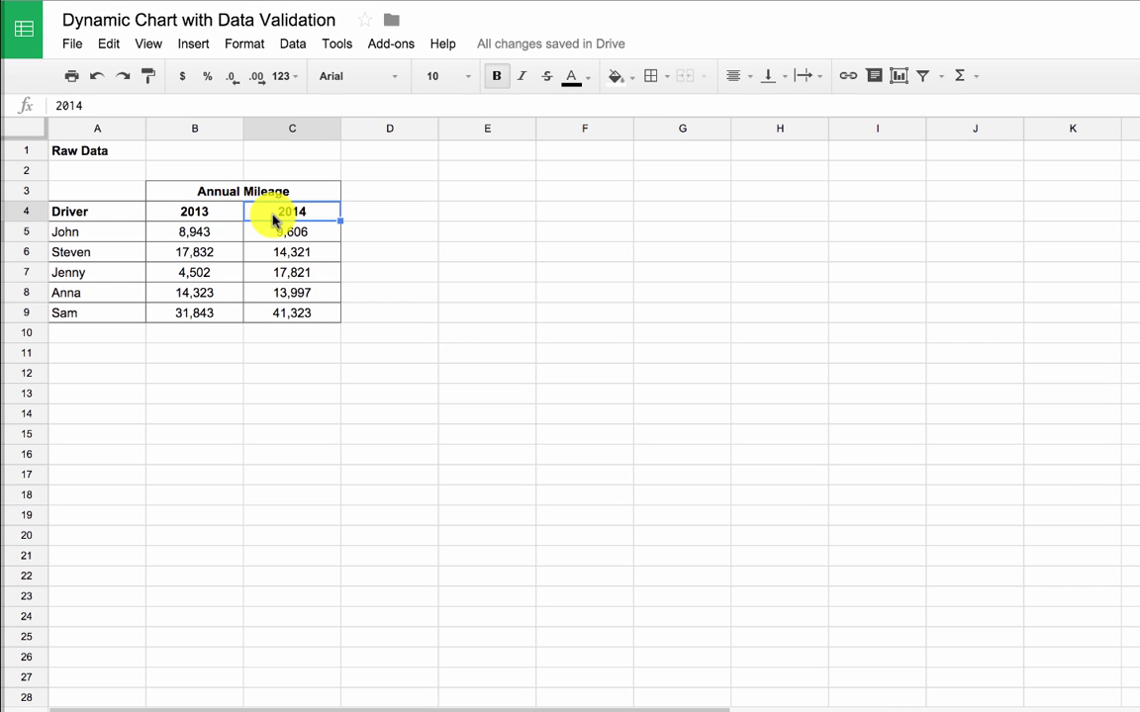
Add data validation to cell E4 as a list from the driver range Sheet1!A5:A9
left_click(508, 216)
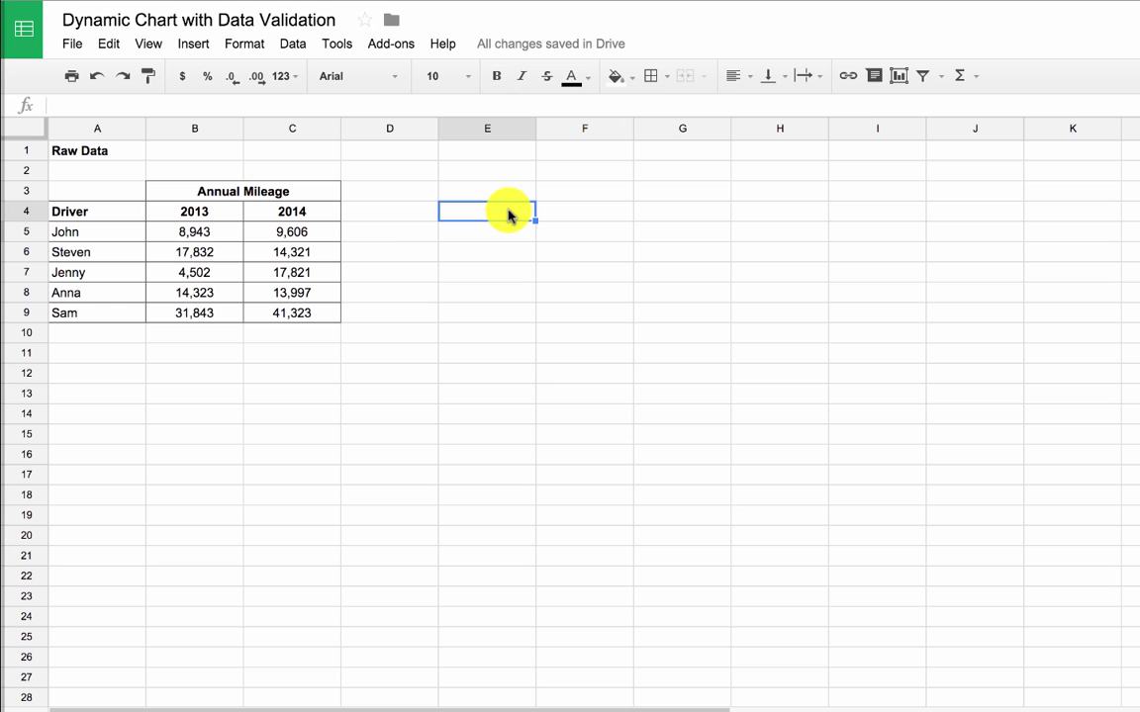
left_click(290, 44)
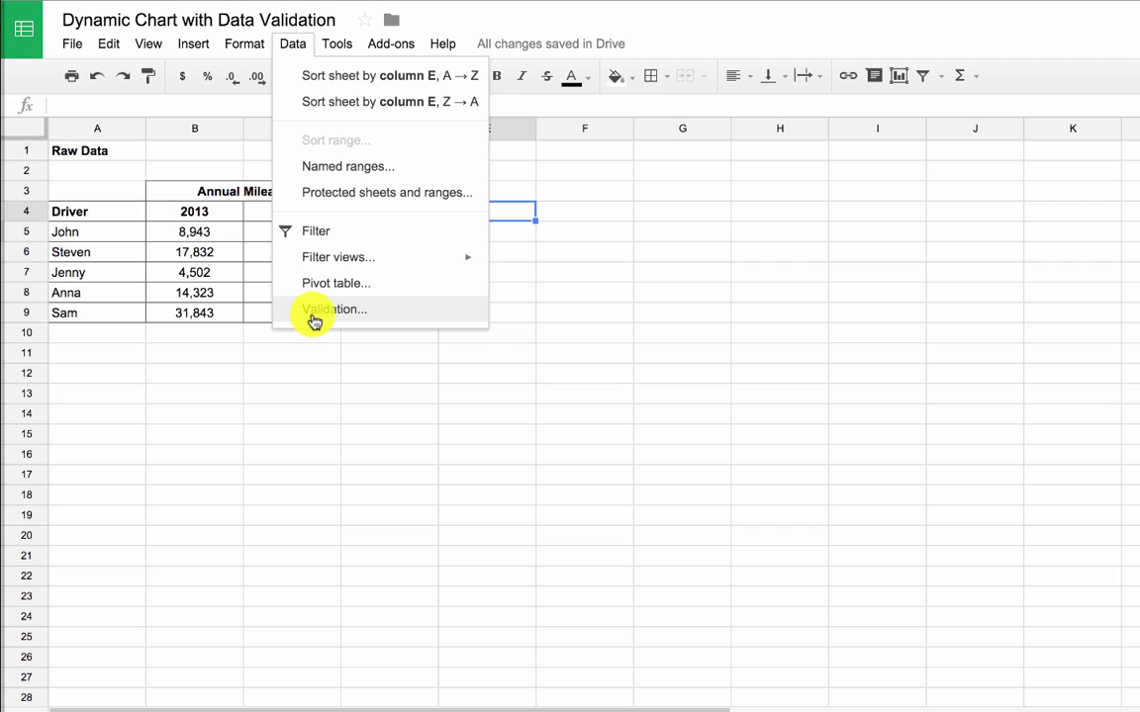
left_click(313, 312)
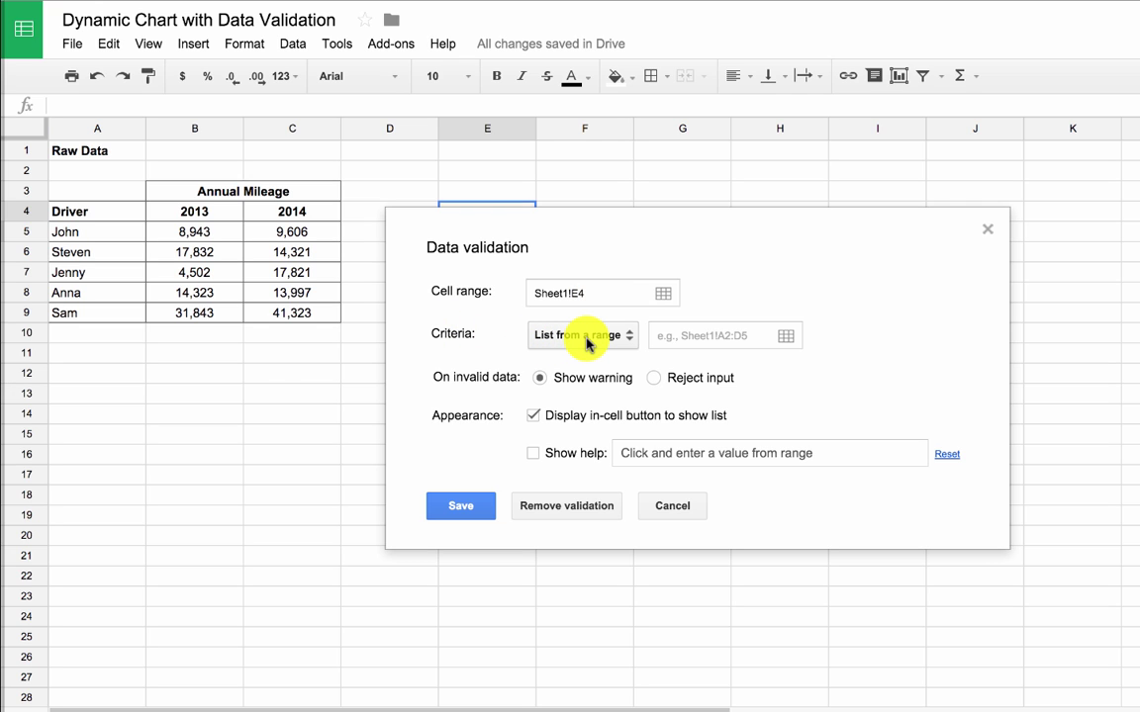
left_click(658, 338)
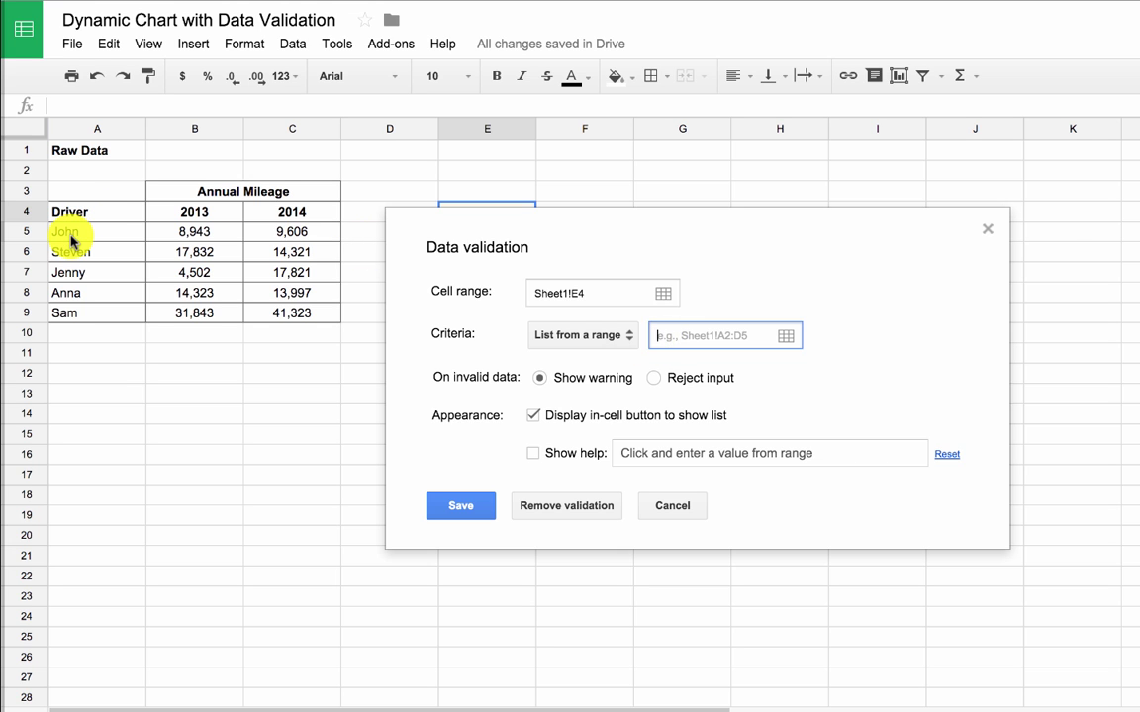
left_click_drag(57, 234, 69, 324)
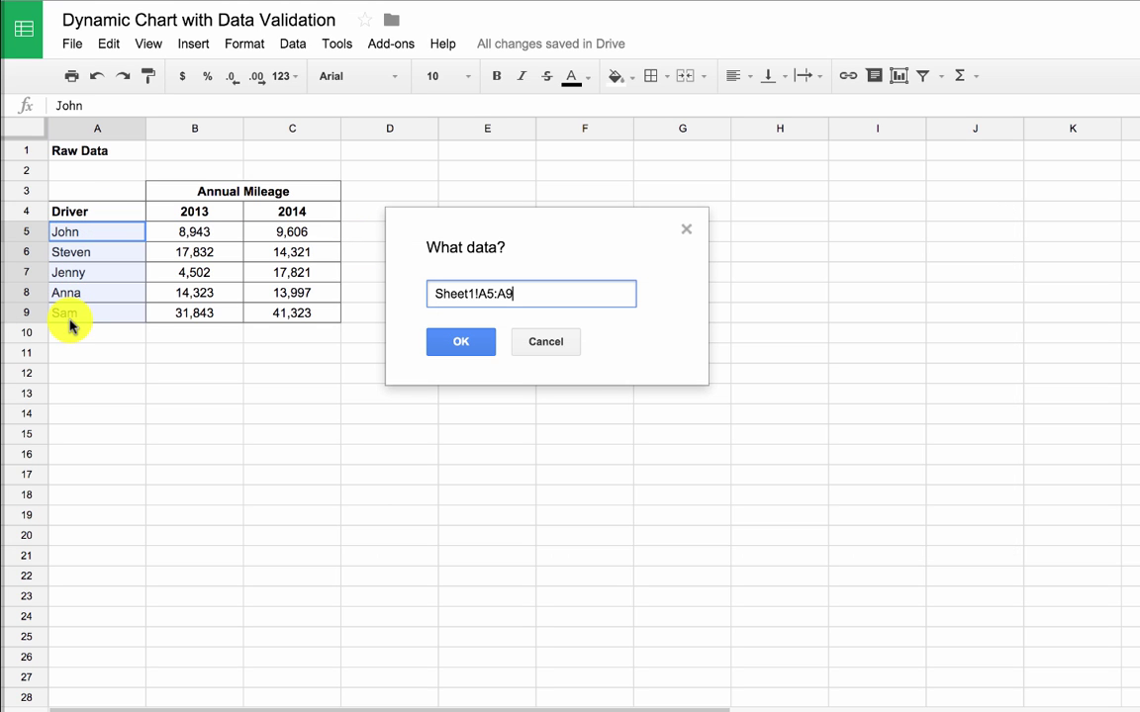
left_click(460, 341)
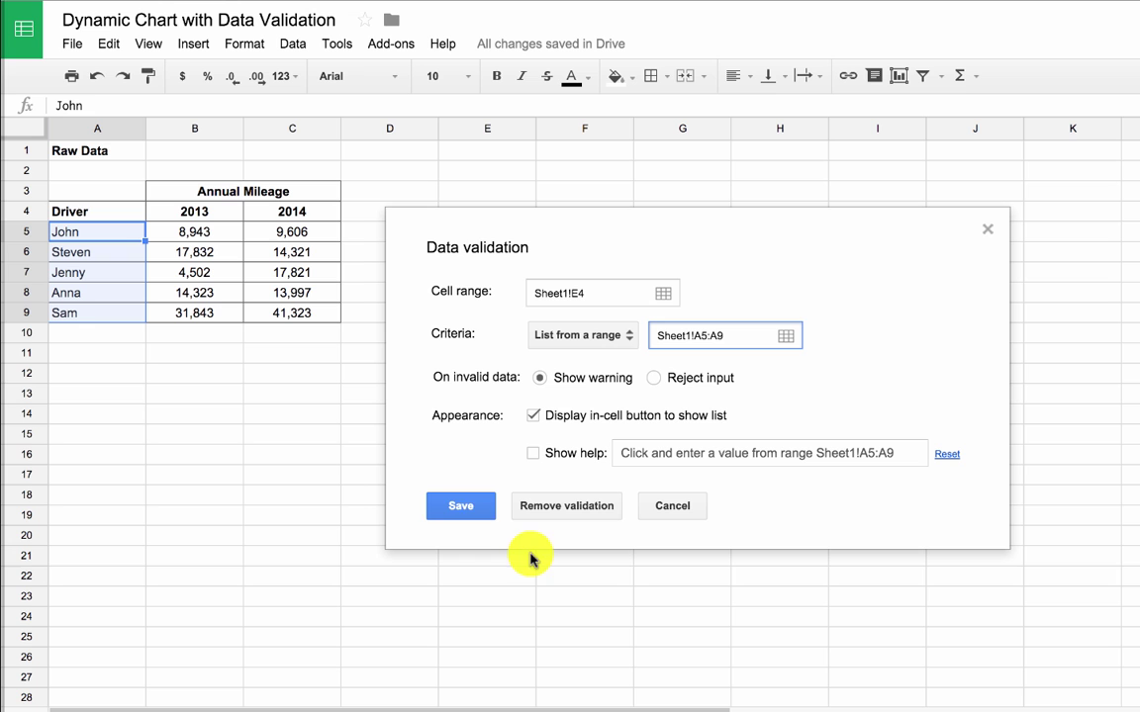
left_click(458, 508)
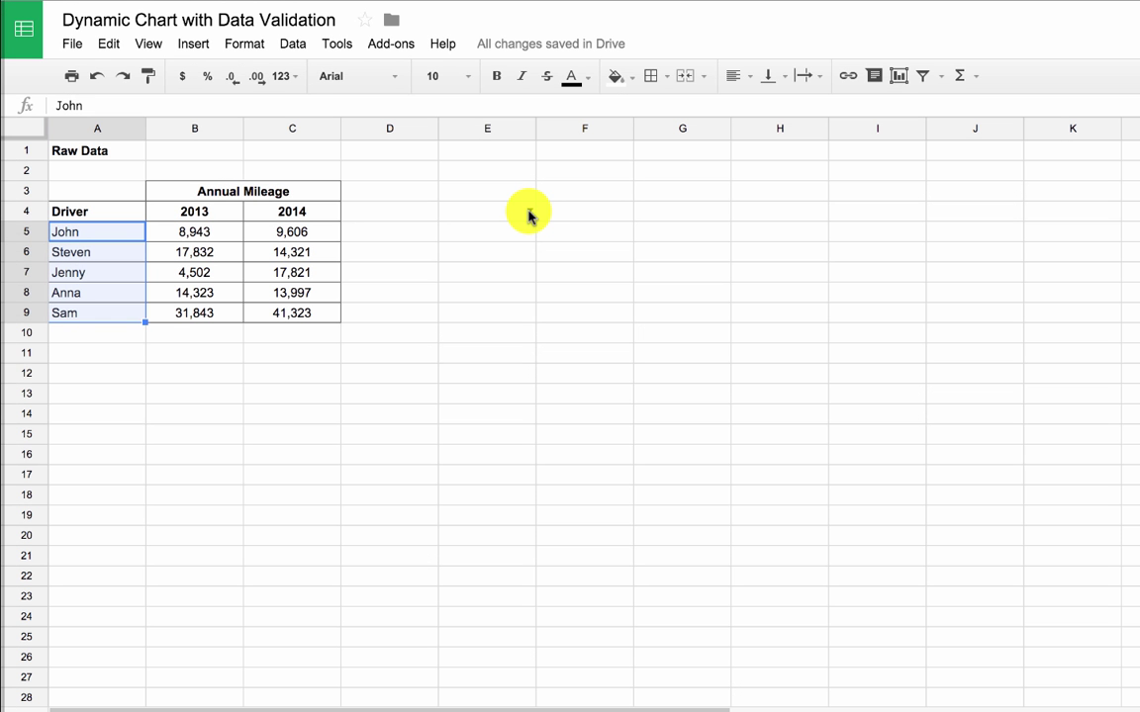
Try out the dropdown in E4 by choosing several drivers in turn, finishing on the second driver in the table
left_click(529, 213)
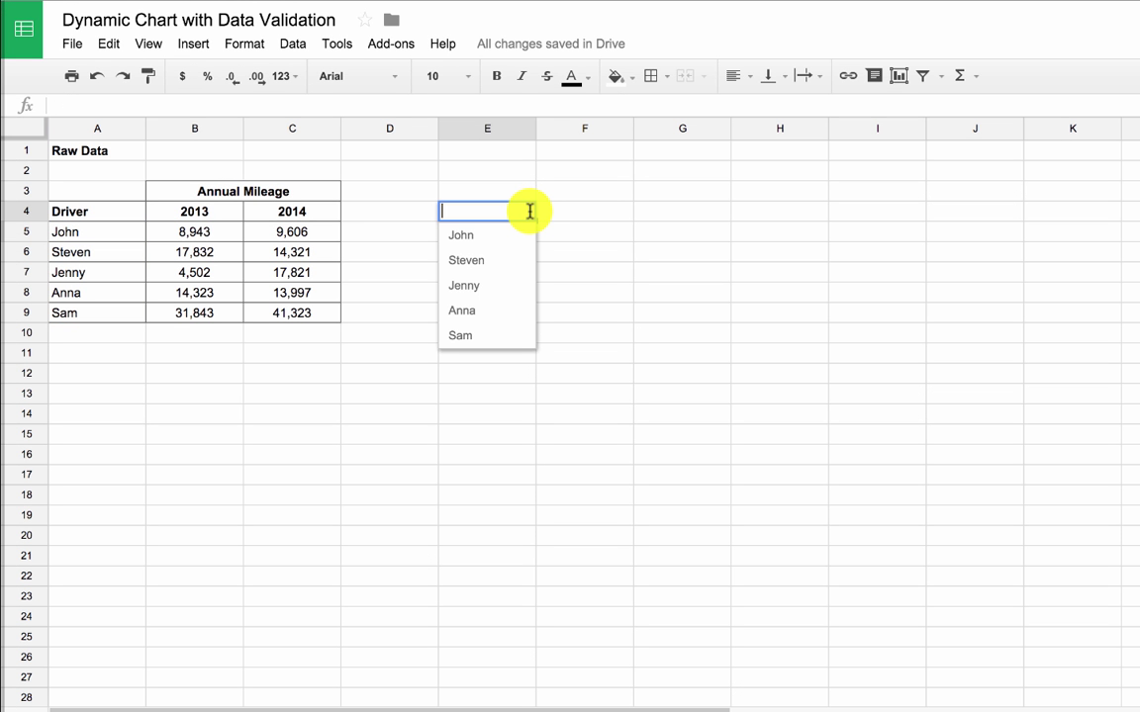
left_click(489, 259)
left_click(529, 212)
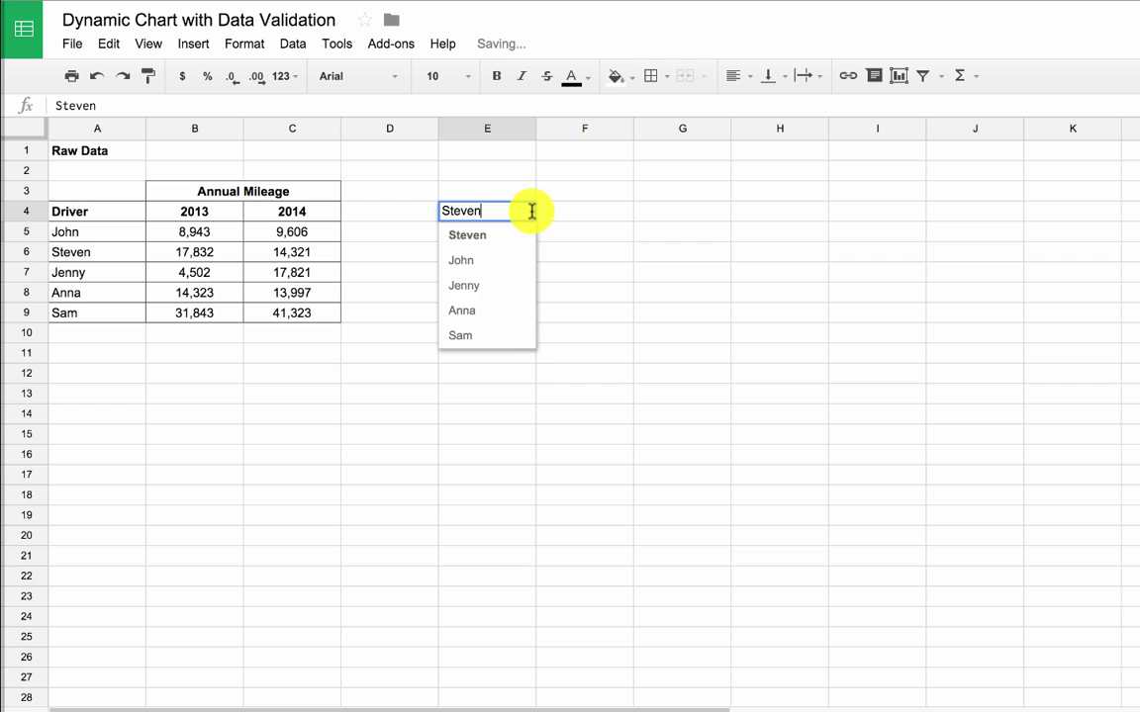
left_click(485, 308)
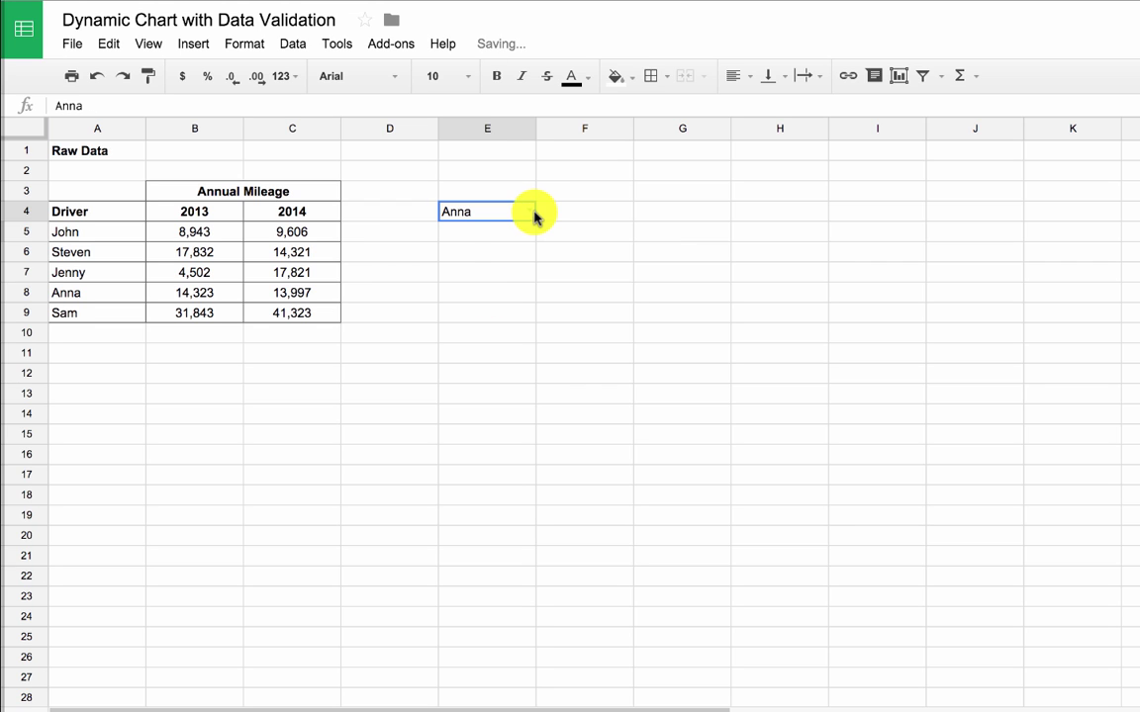
left_click(531, 212)
left_click(483, 336)
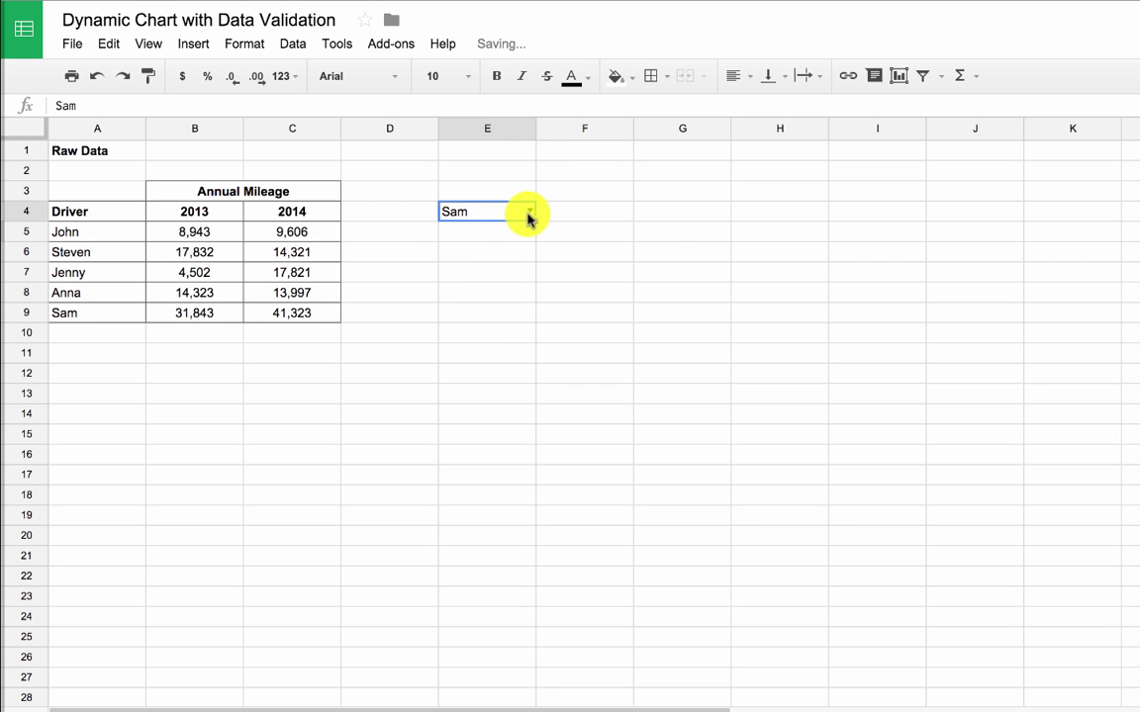
left_click(529, 214)
left_click(481, 287)
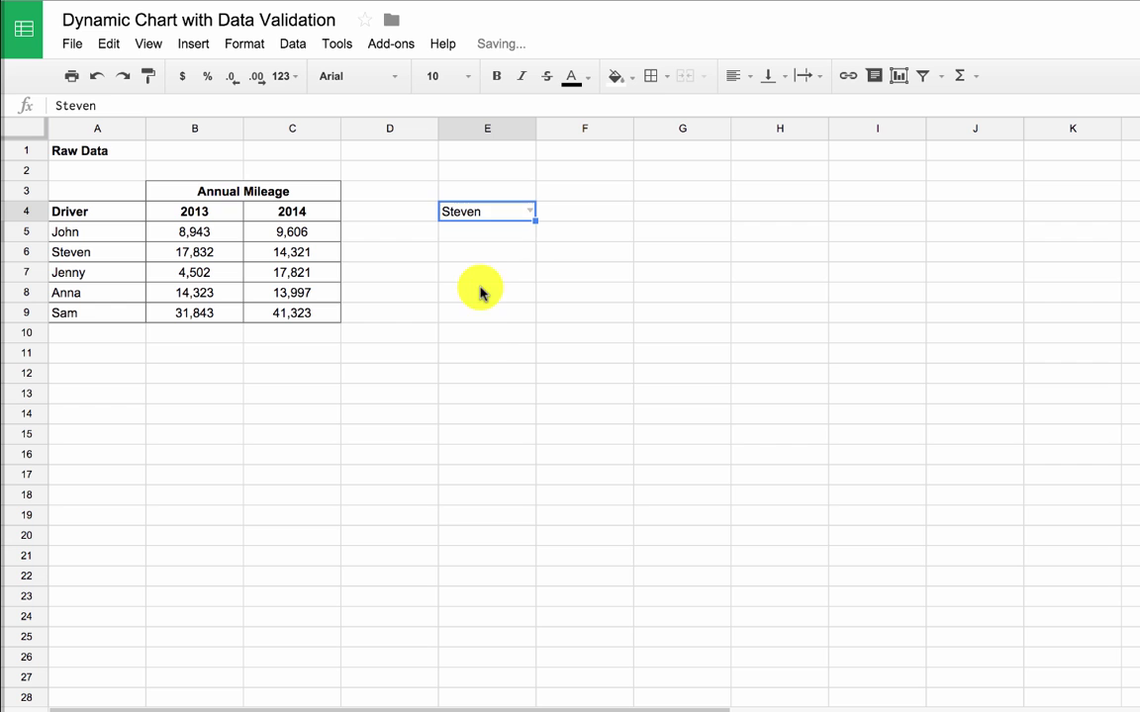
Enter the formula =vlookup($E4,$A$5:$C$9,2,false) in F4 to look up the selected driver's 2013 mileage
left_click(570, 201)
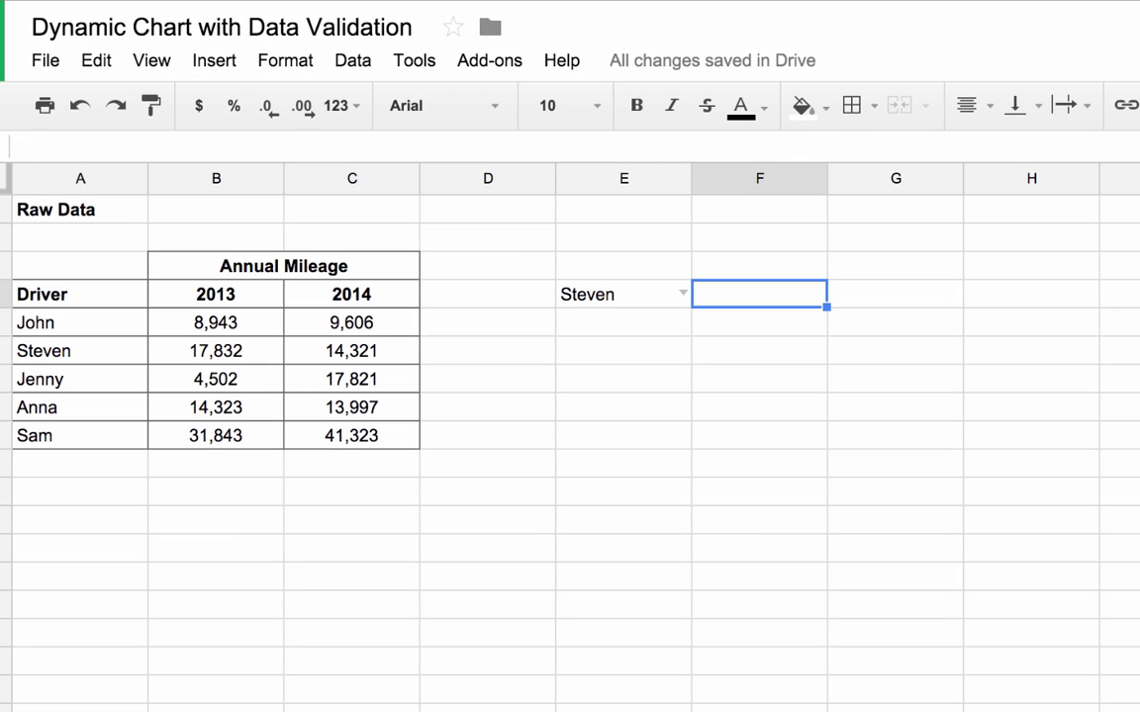
type("=v")
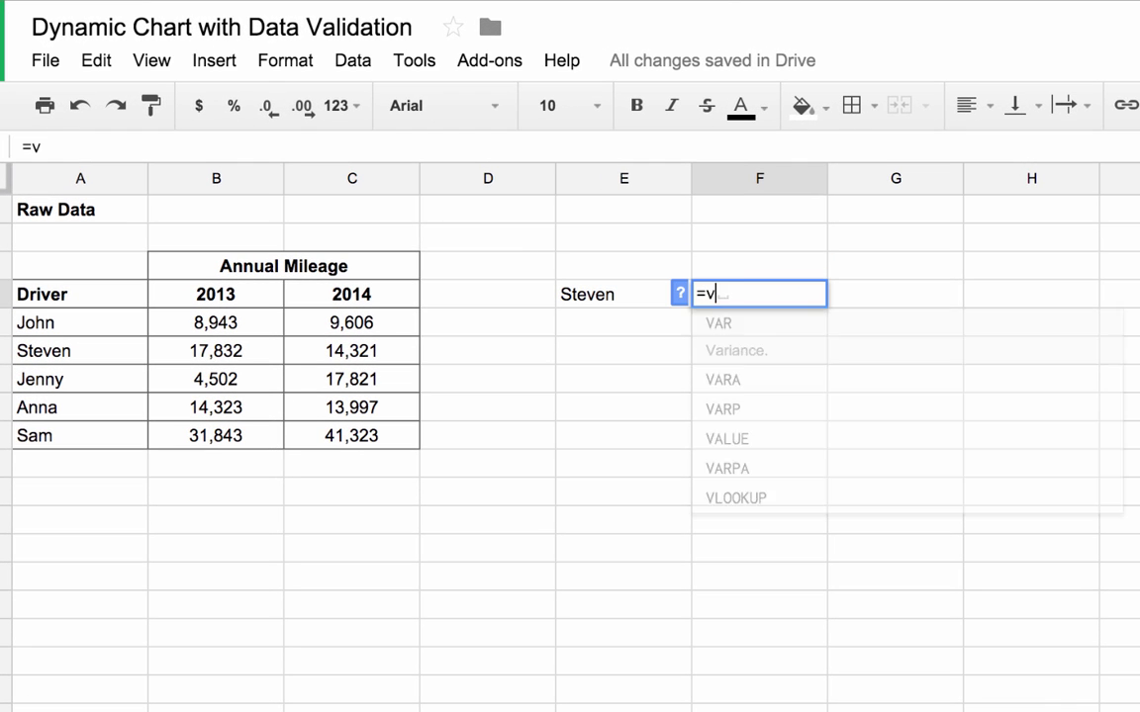
type("lookup(")
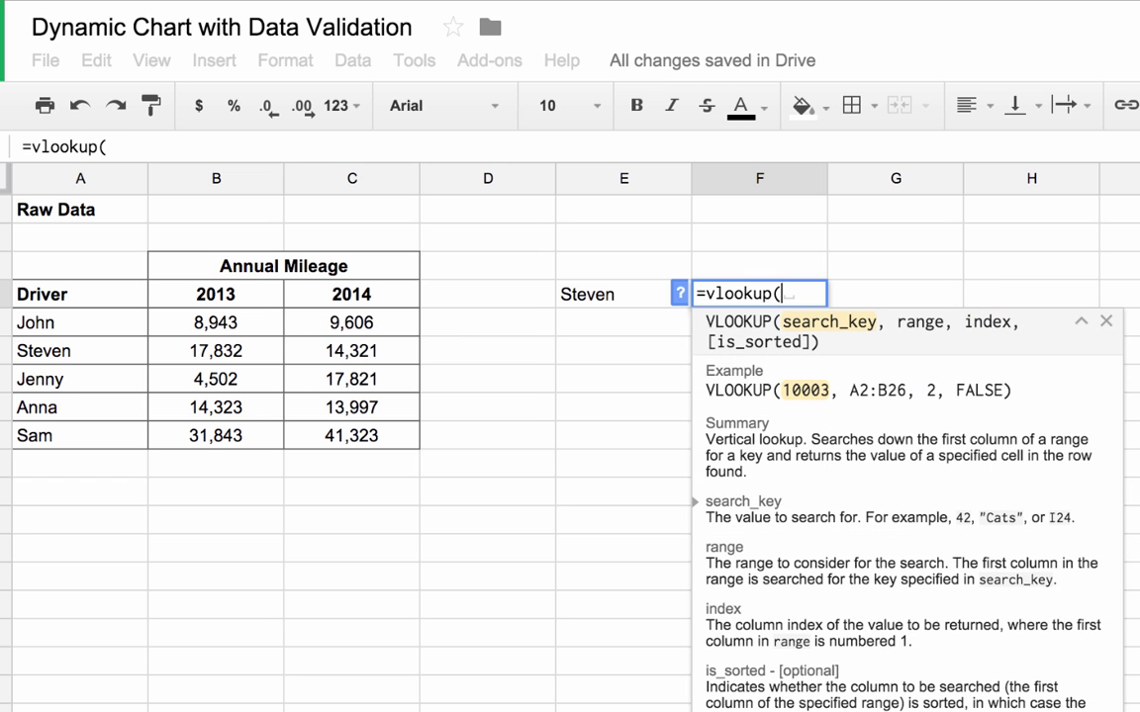
left_click(613, 294)
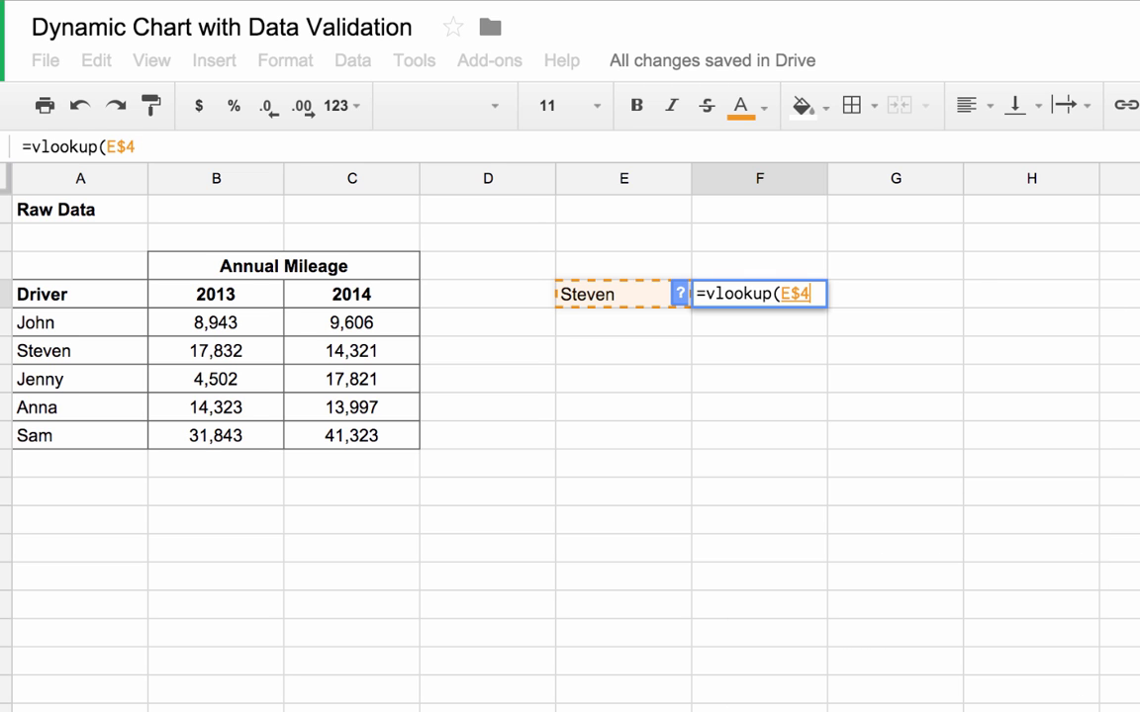
type(",")
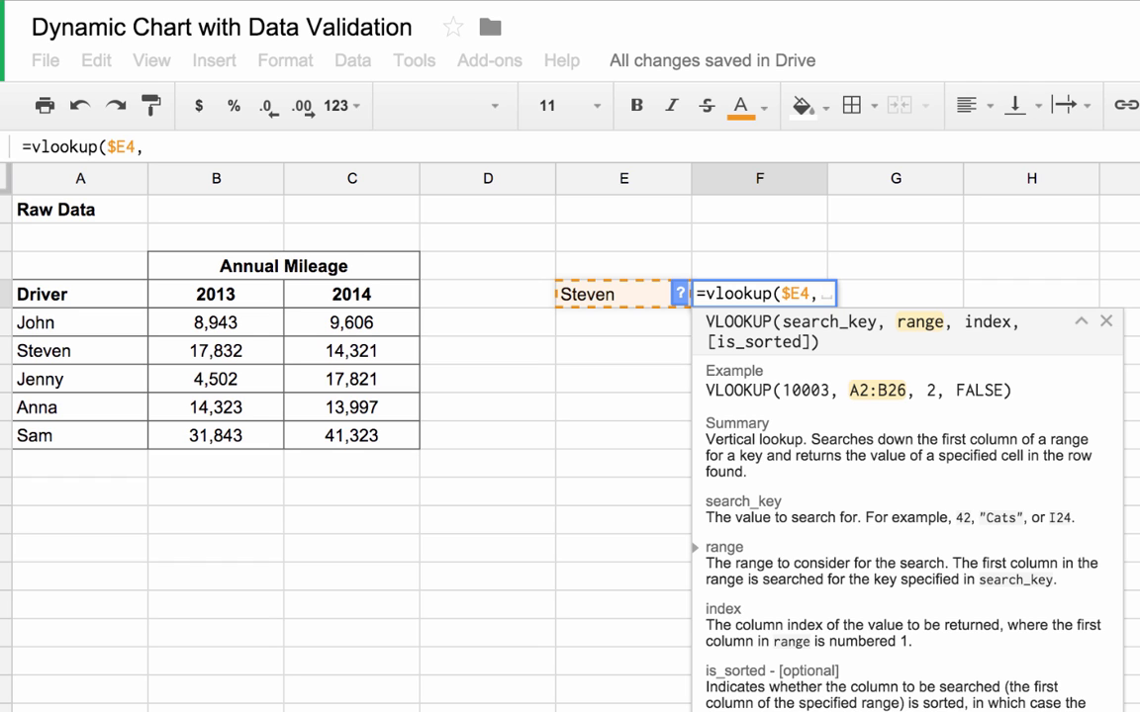
left_click_drag(108, 320, 356, 435)
key("F4")
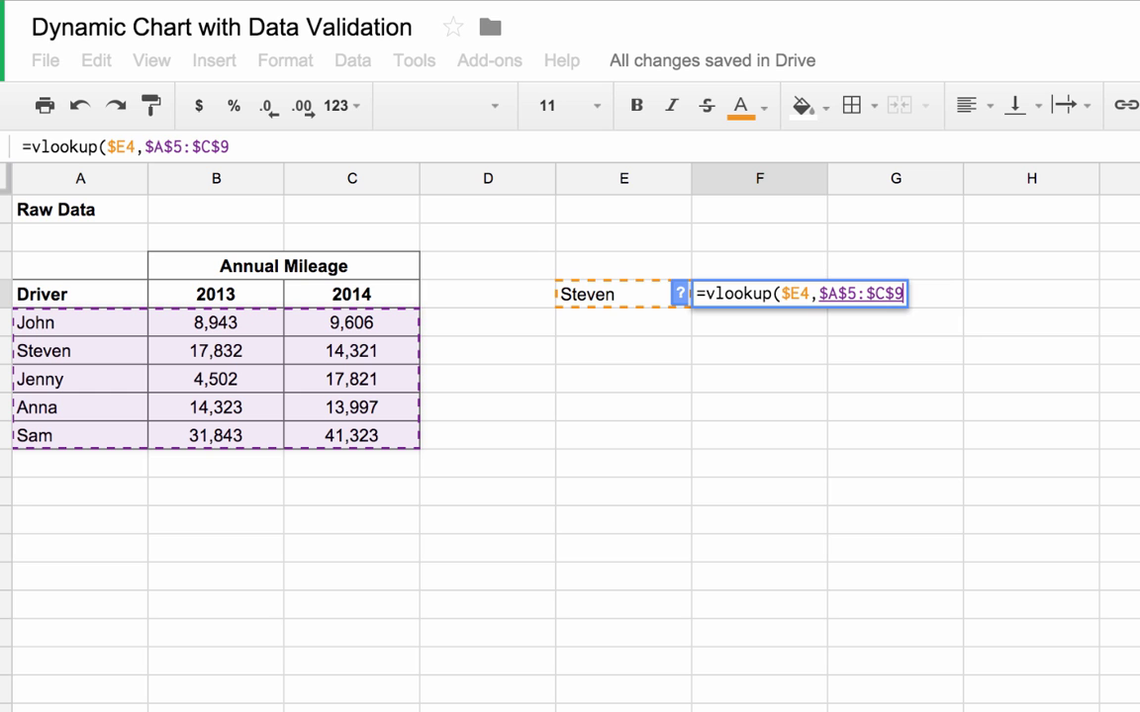
type(",2f")
key("BackSpace")
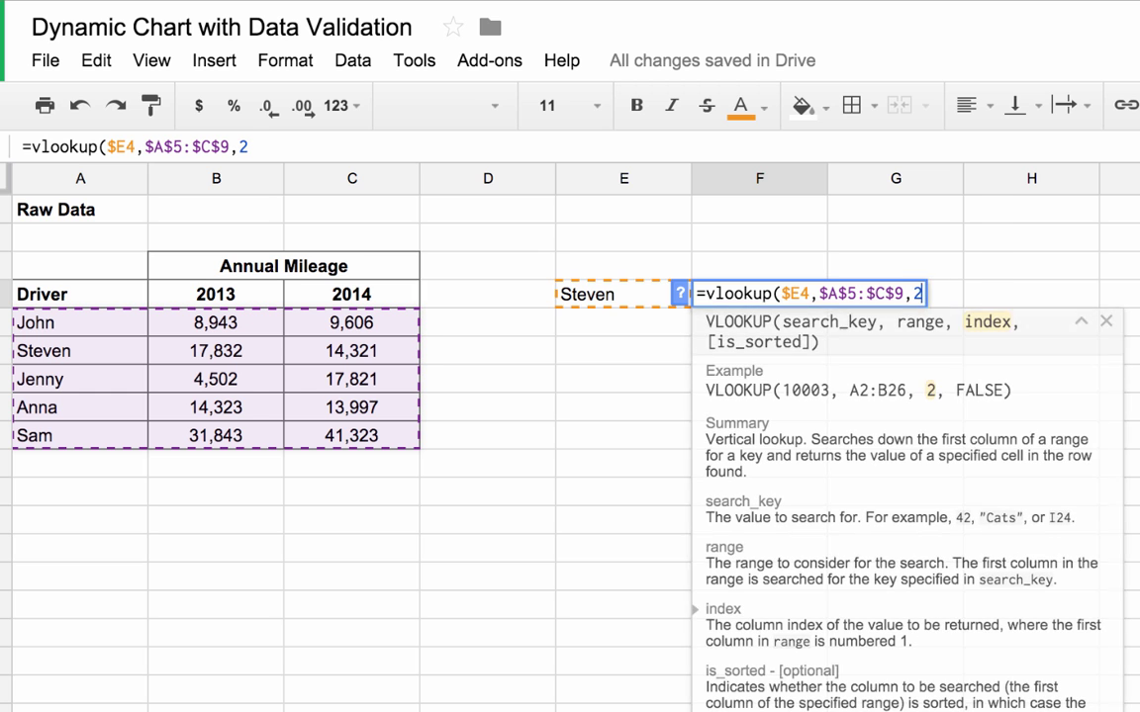
type(",false)")
key("Return")
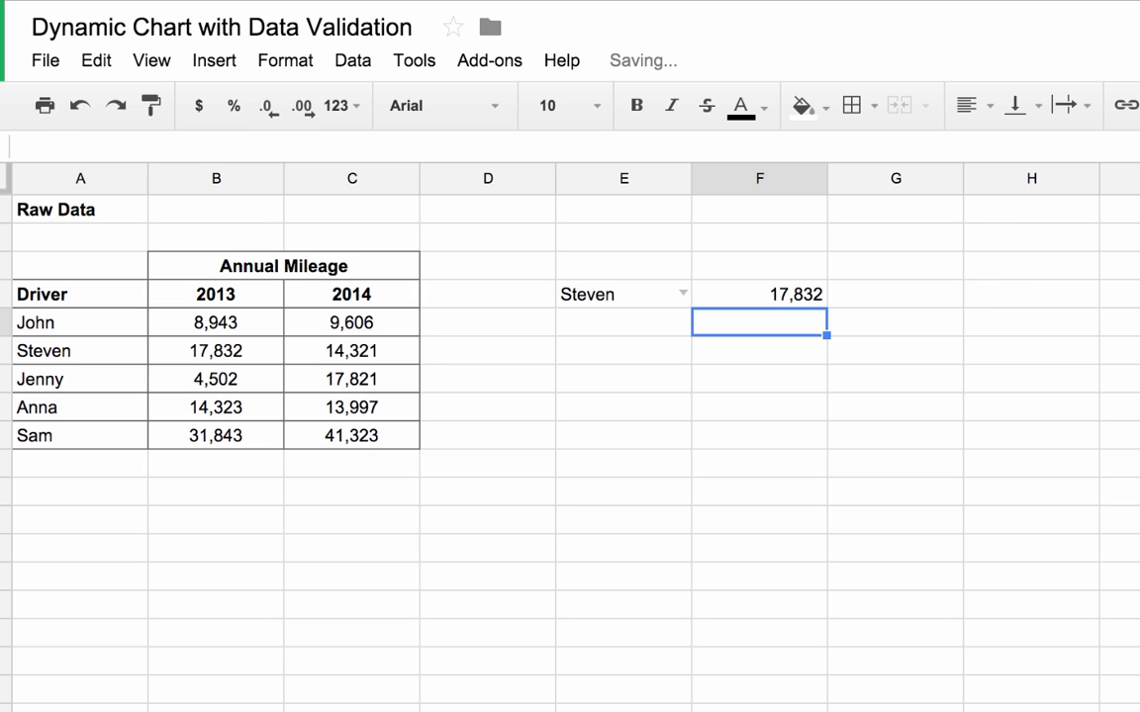
Copy the lookup formula from F4 to G4 and set its column index to 3 for the 2014 mileage
left_click(759, 294)
key("ctrl+c")
key("Right")
key("ctrl+v")
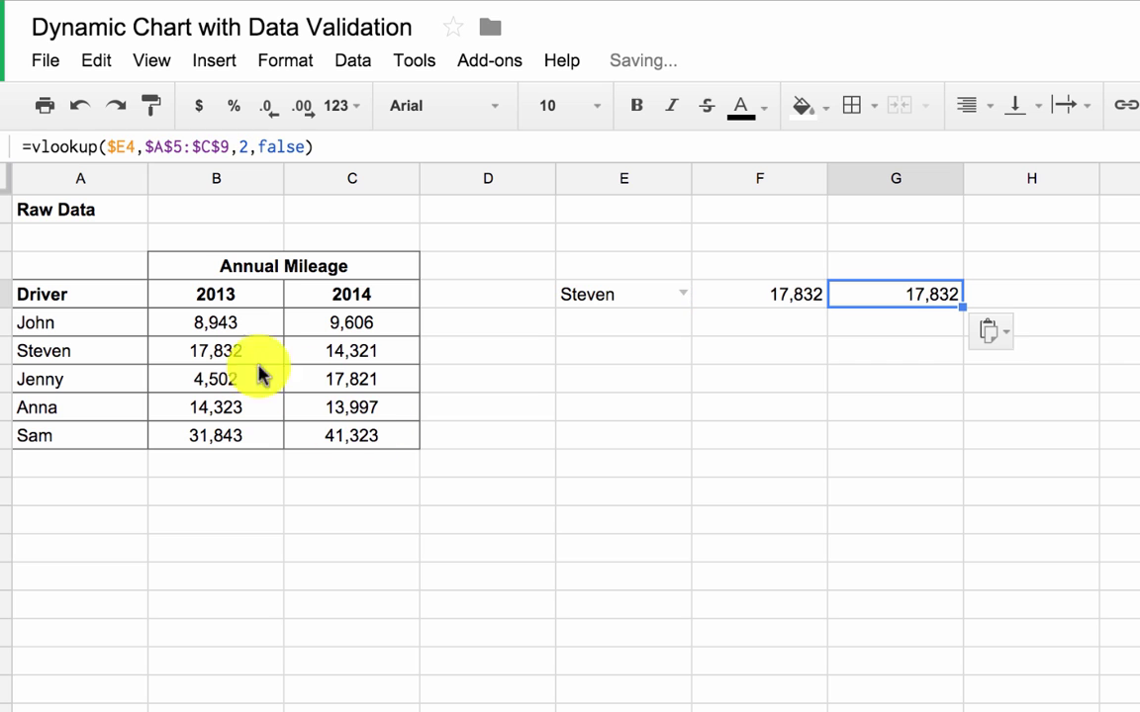
left_click(244, 147)
key("BackSpace")
type("3")
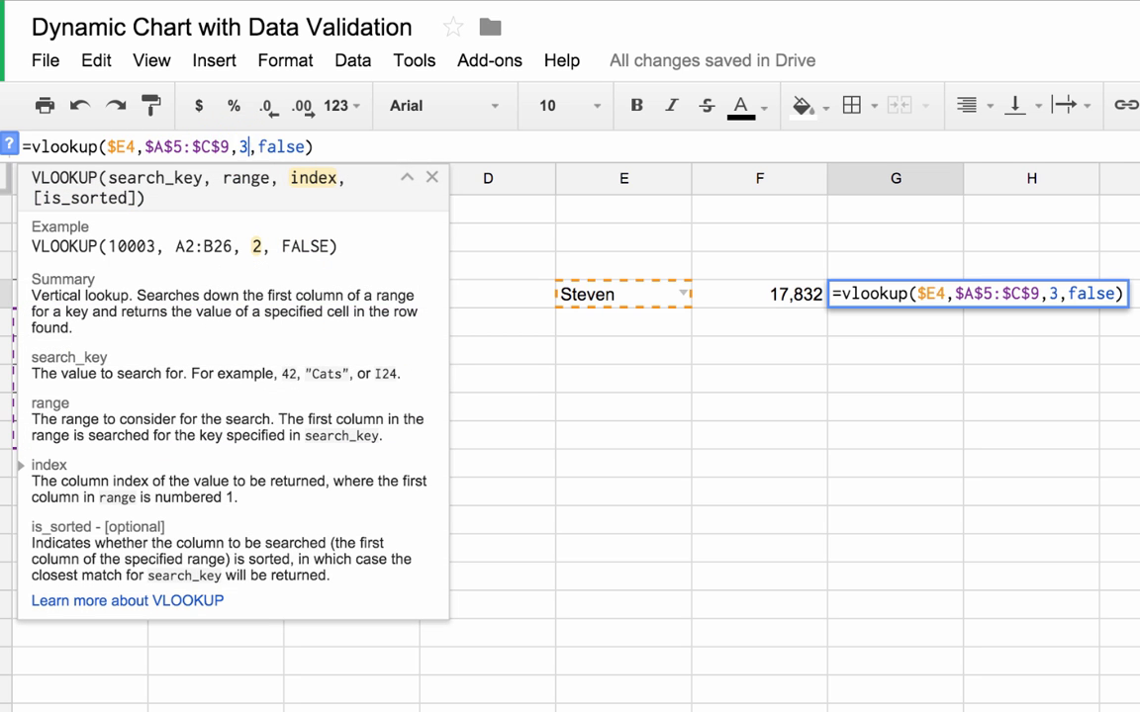
key("Return")
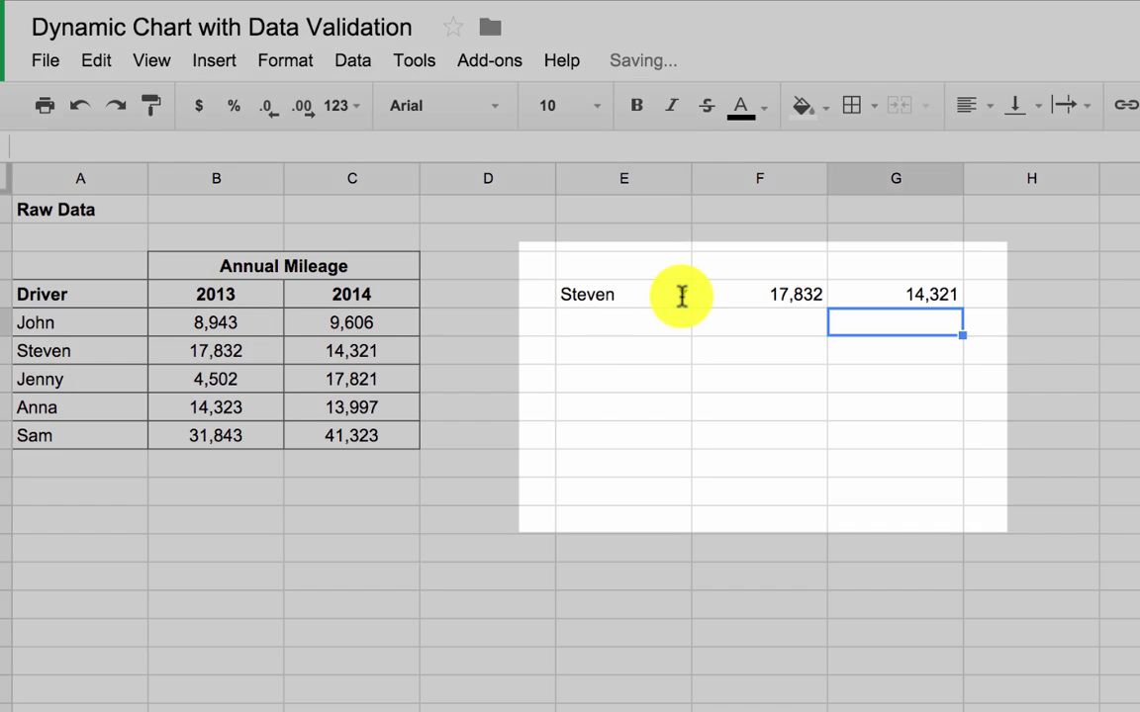
Test the lookups by switching the driver in E4 several times, finishing on the last driver in the table
left_click(682, 293)
left_click(649, 372)
left_click(682, 294)
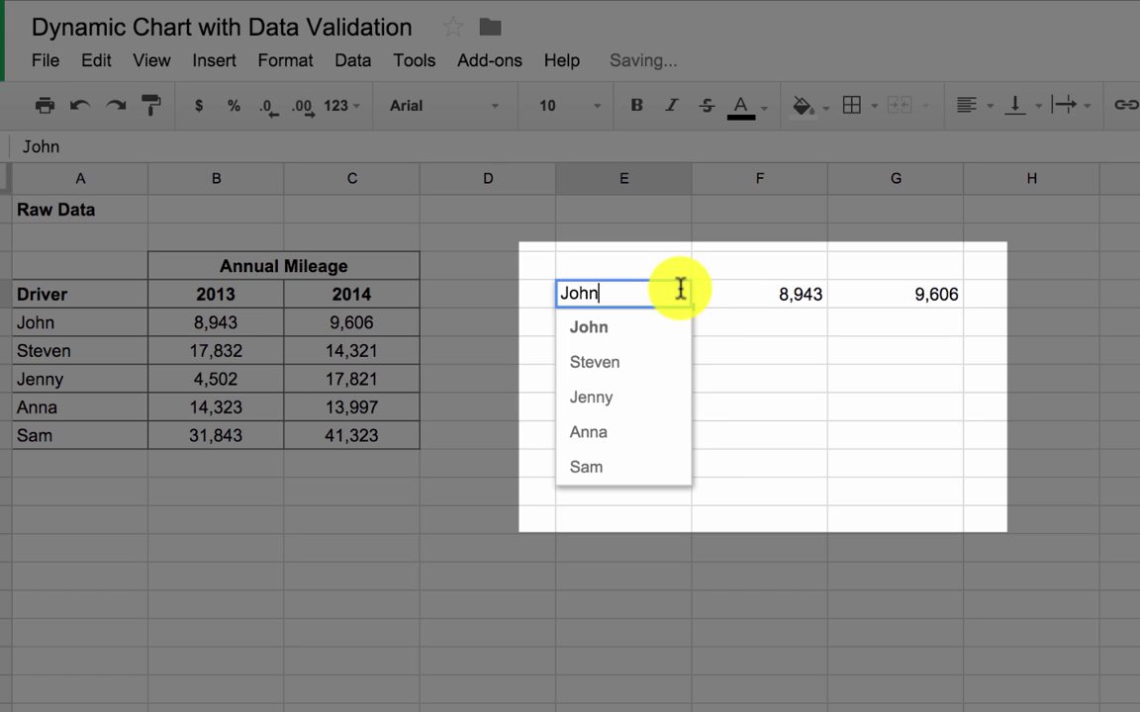
left_click(634, 400)
left_click(681, 297)
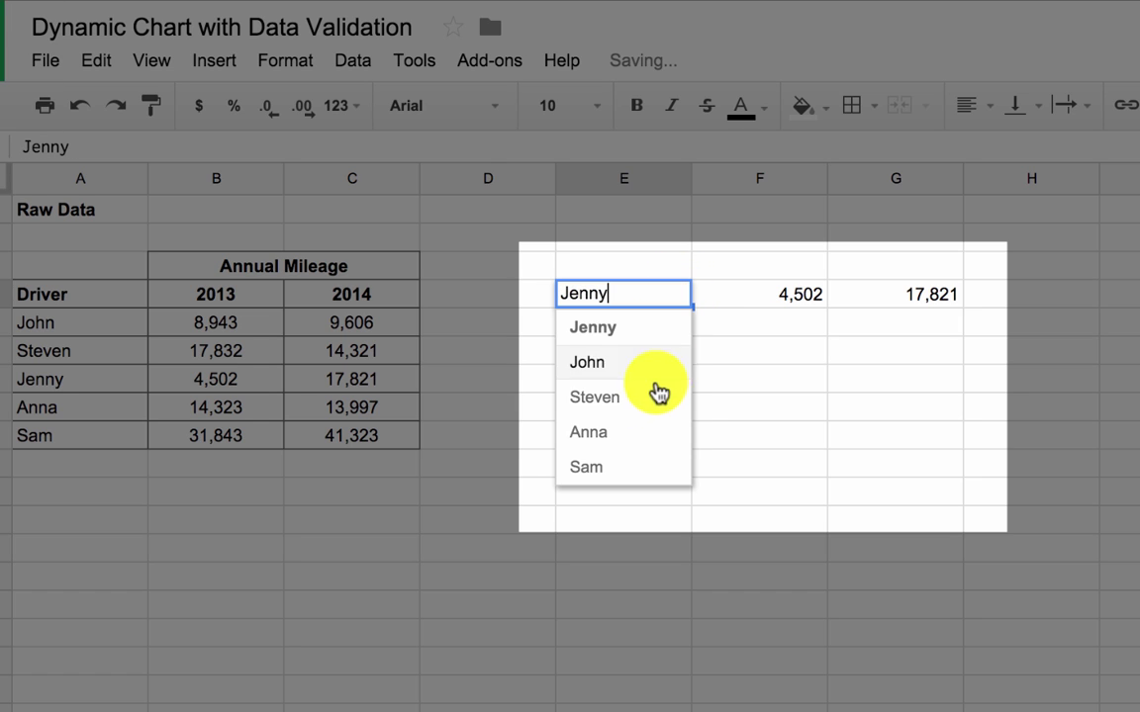
left_click(638, 431)
left_click(681, 294)
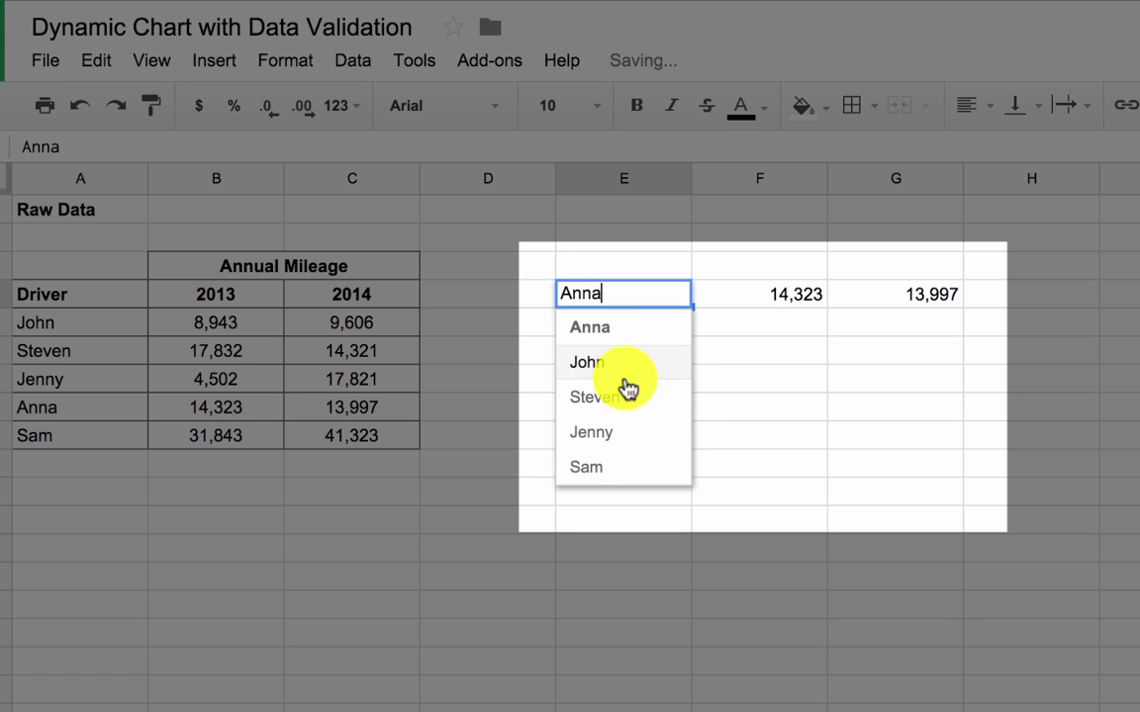
left_click(583, 470)
Enter the year headers 2013 in F3 and 2014 in G3 above the looked-up values
left_click(749, 265)
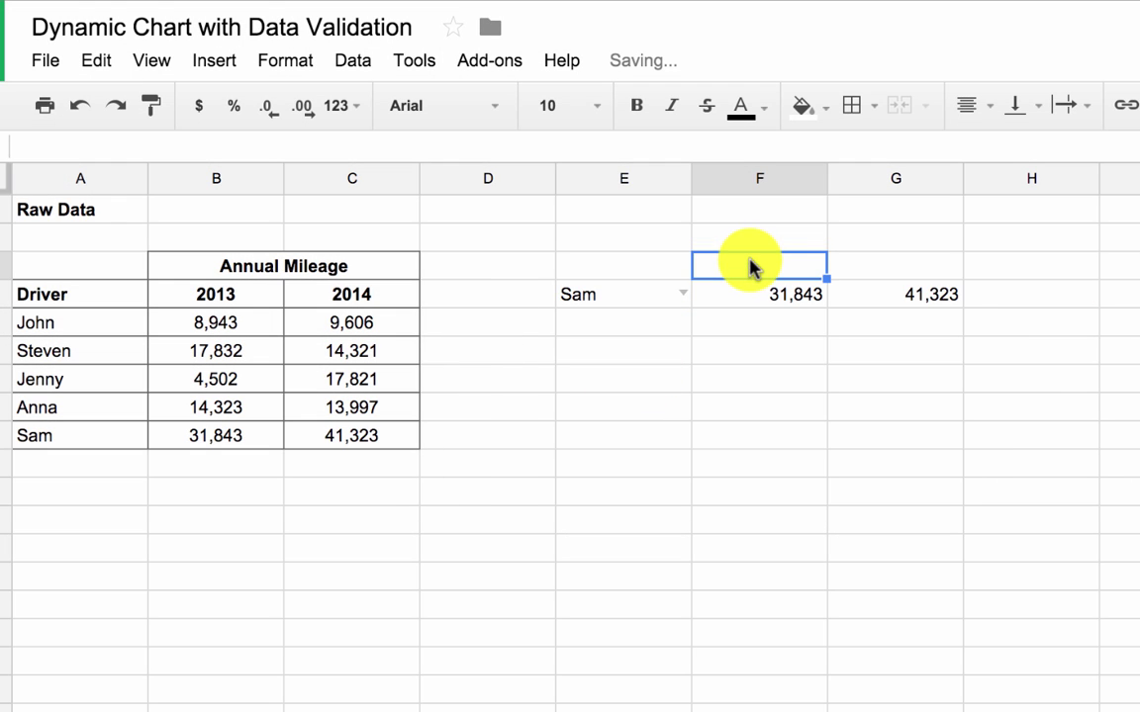
type("2013")
key("Tab")
type("2")
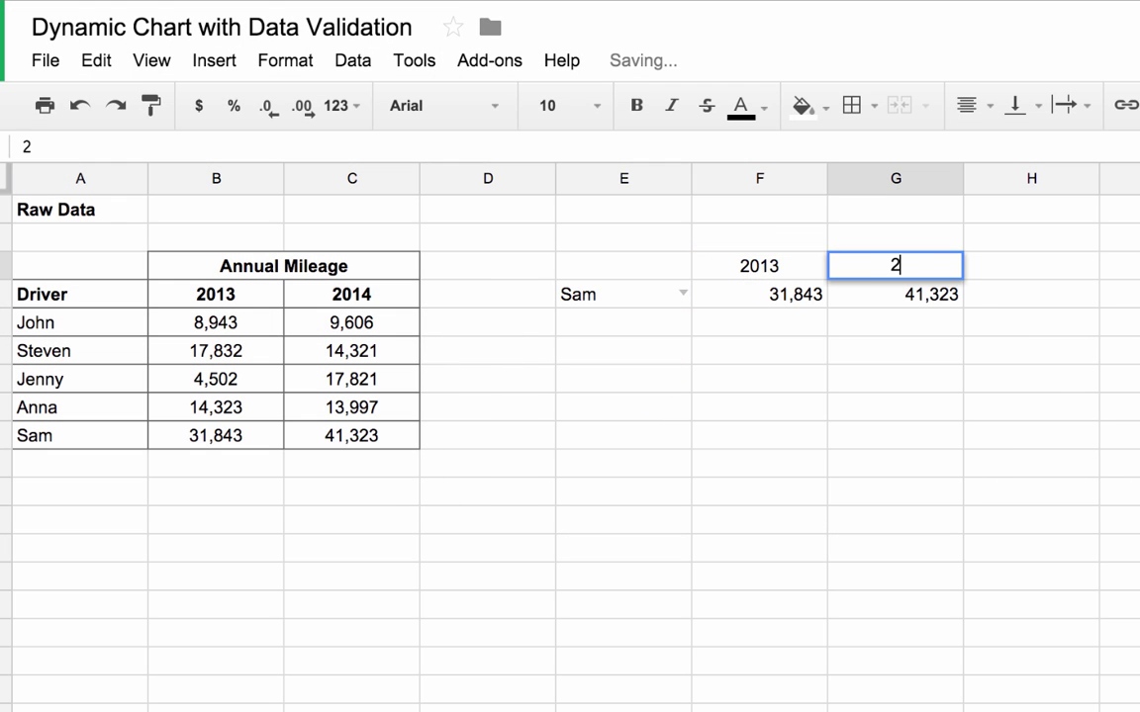
key("Return")
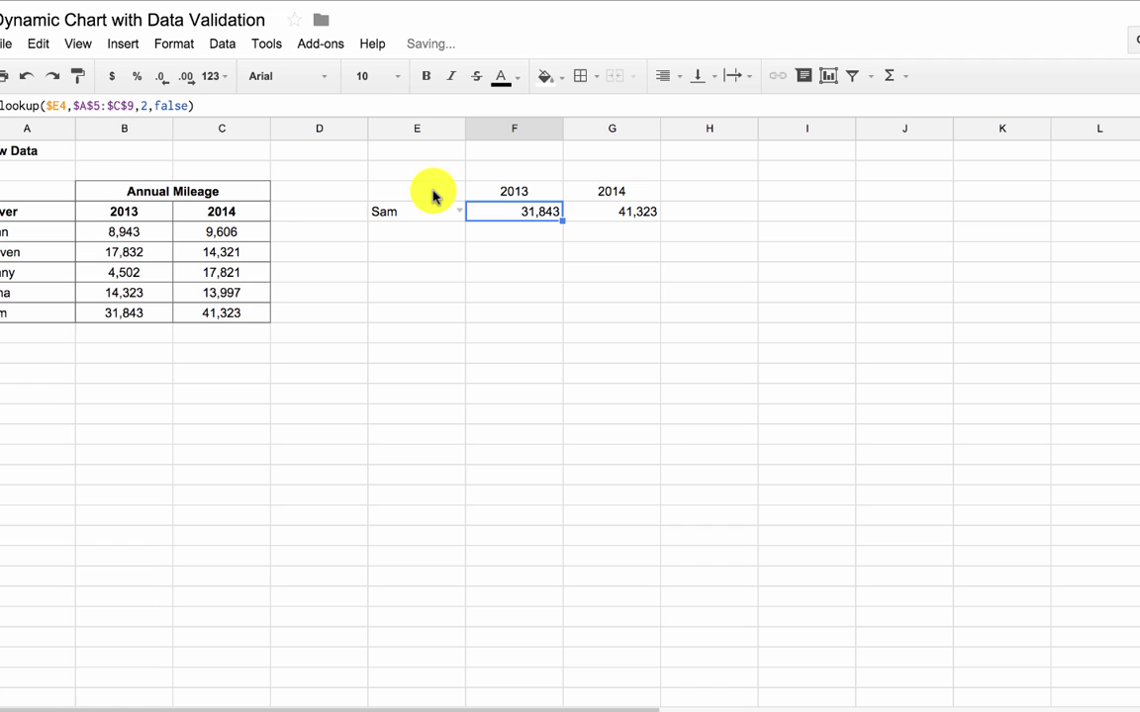
Start a column chart from the lookup range E3:G4, with row 3 used as labels
left_click_drag(432, 196, 614, 213)
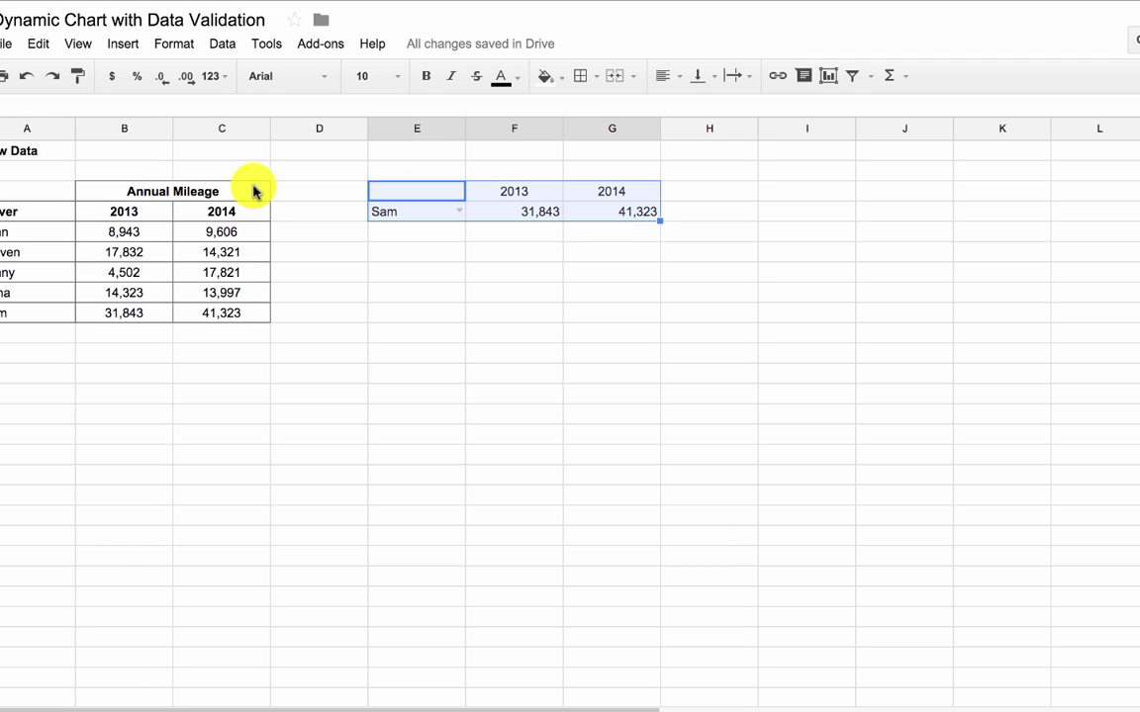
left_click(118, 44)
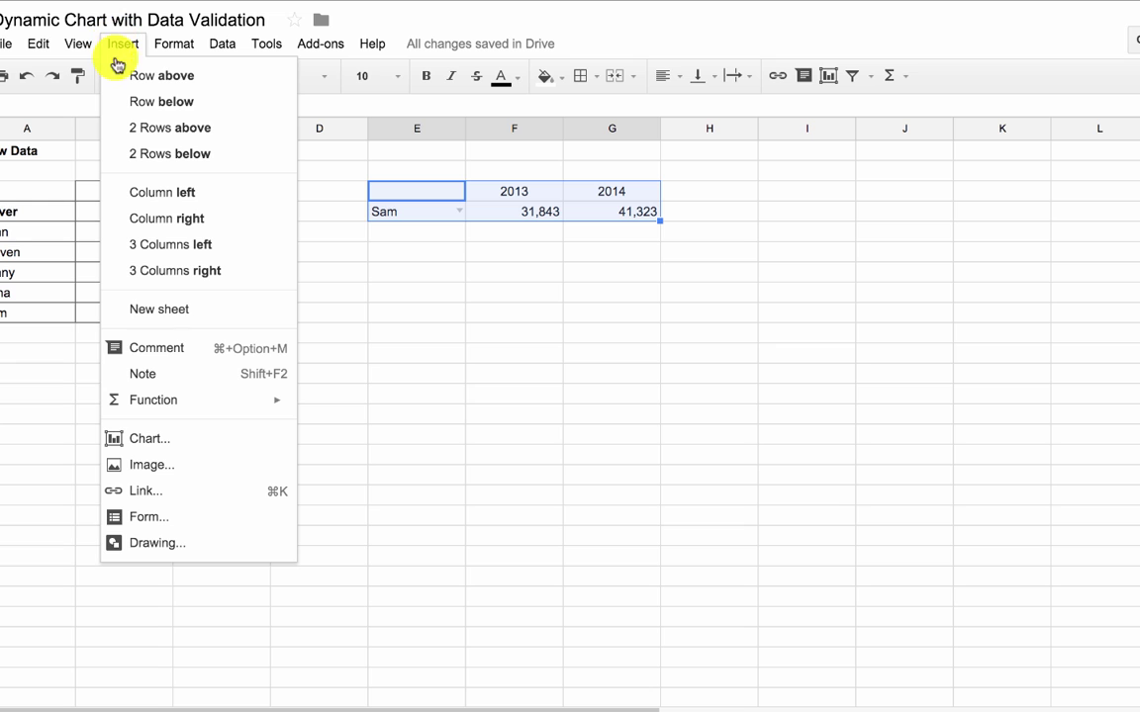
left_click(145, 437)
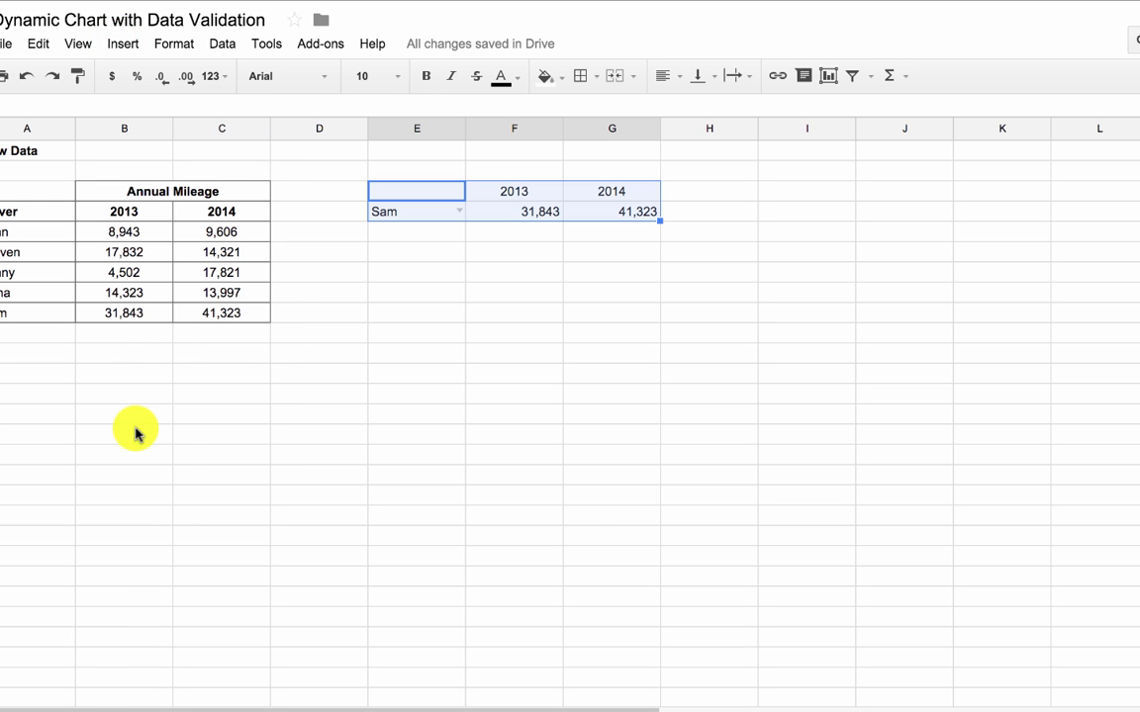
left_click(372, 191)
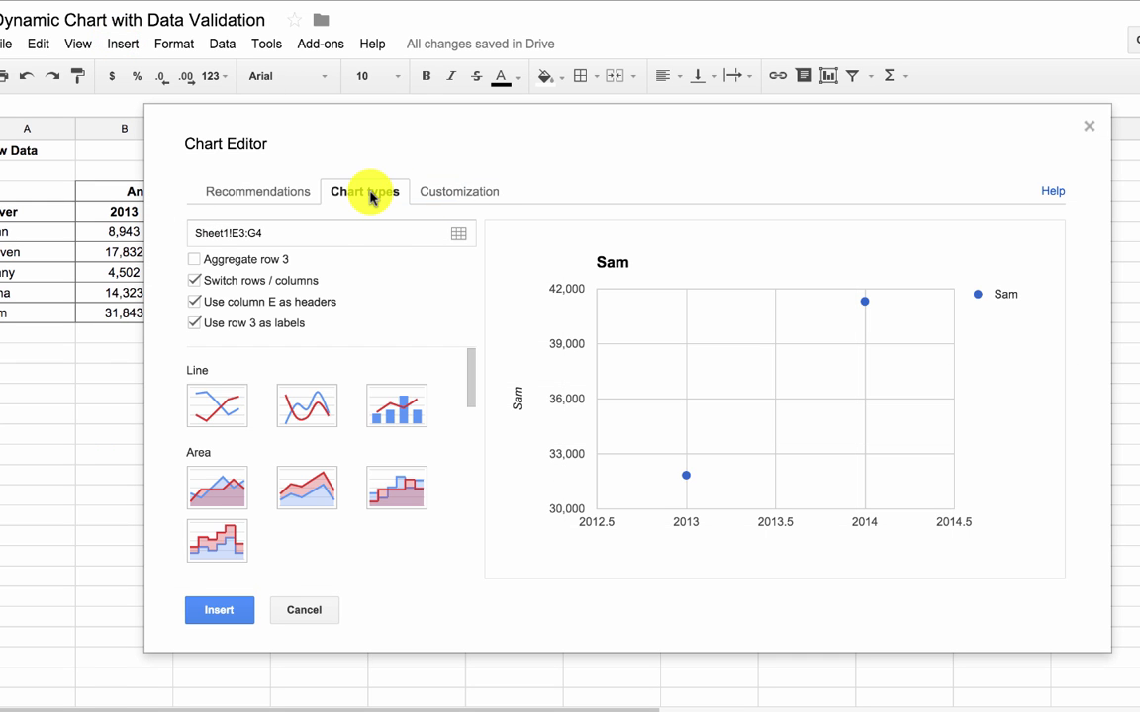
scroll(375, 416, "down", 3)
scroll(375, 413, "down", 2)
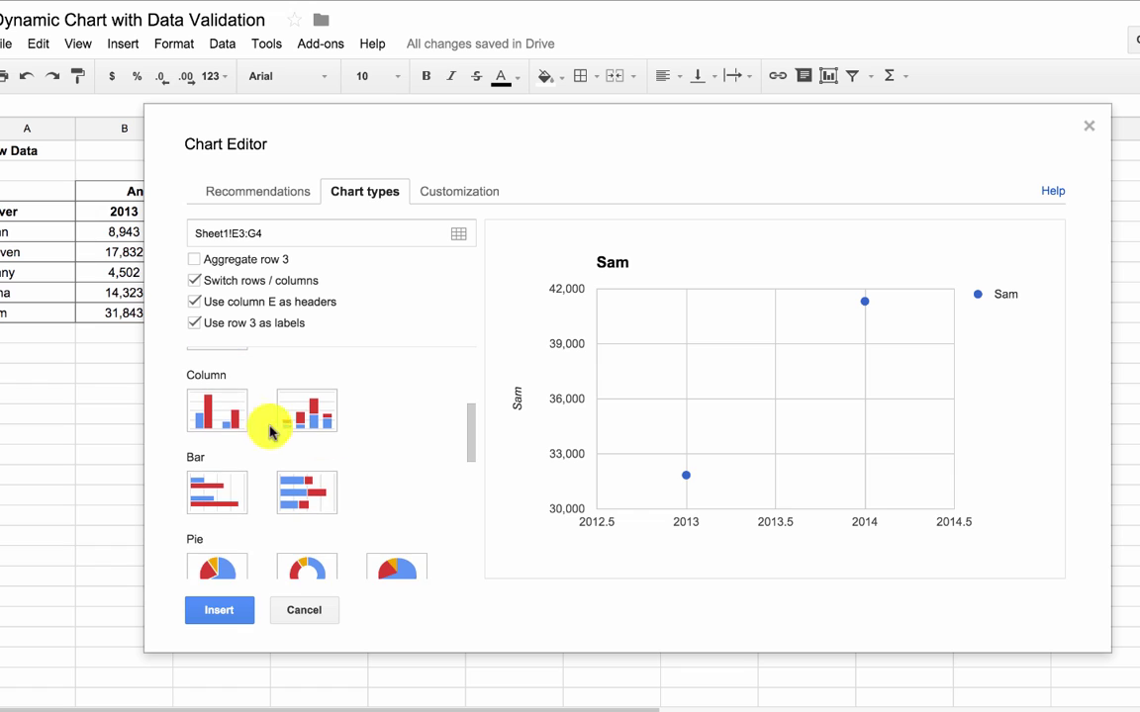
left_click(227, 416)
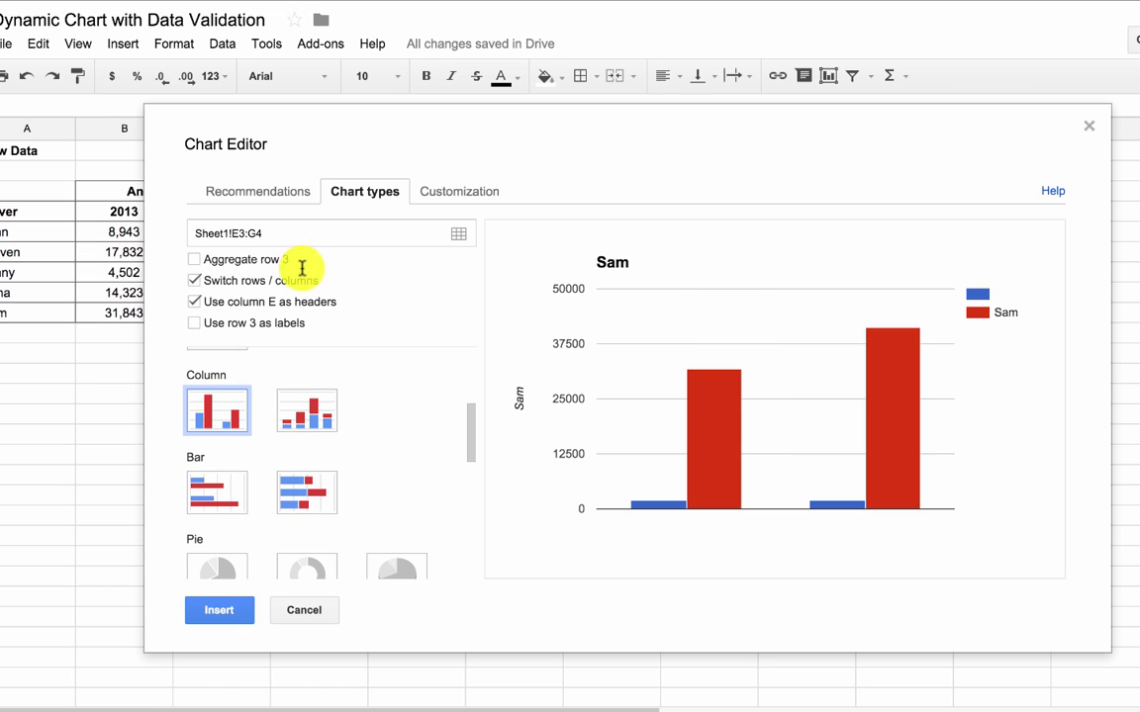
left_click(228, 325)
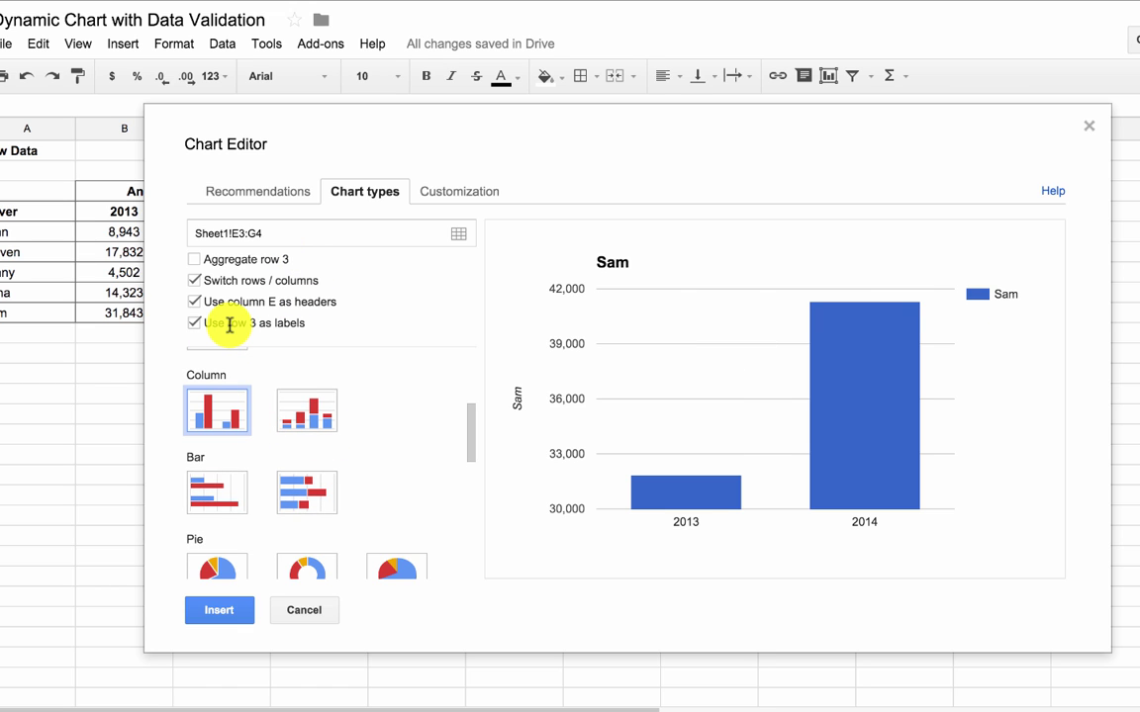
Clear the driver's name from the chart title so that the chart has no title
left_click(457, 191)
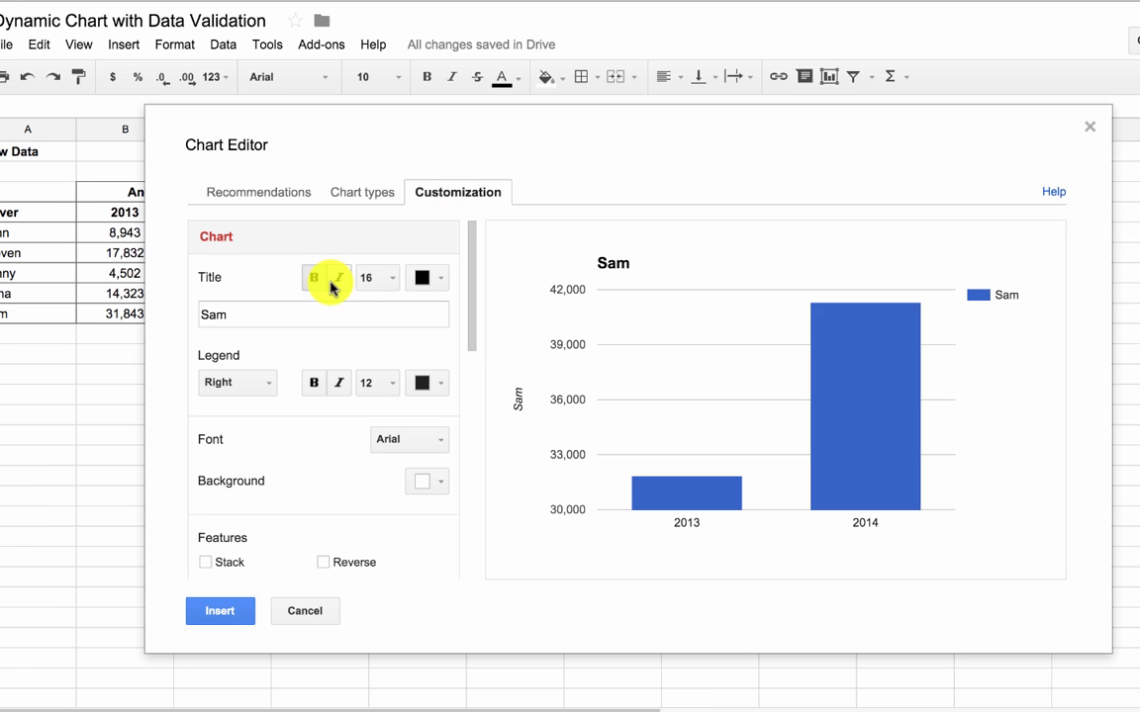
left_click(251, 316)
double_click(251, 315)
key("BackSpace")
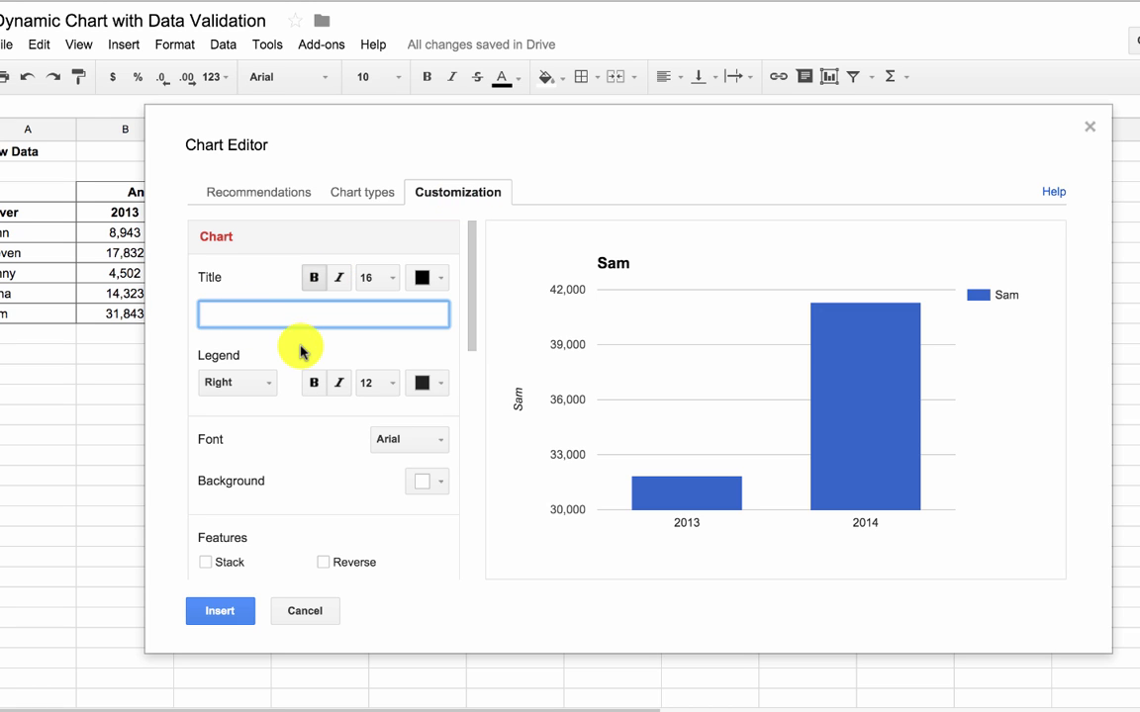
Remove the driver's name from the title of the chart's left vertical axis
scroll(301, 350, "down", 2)
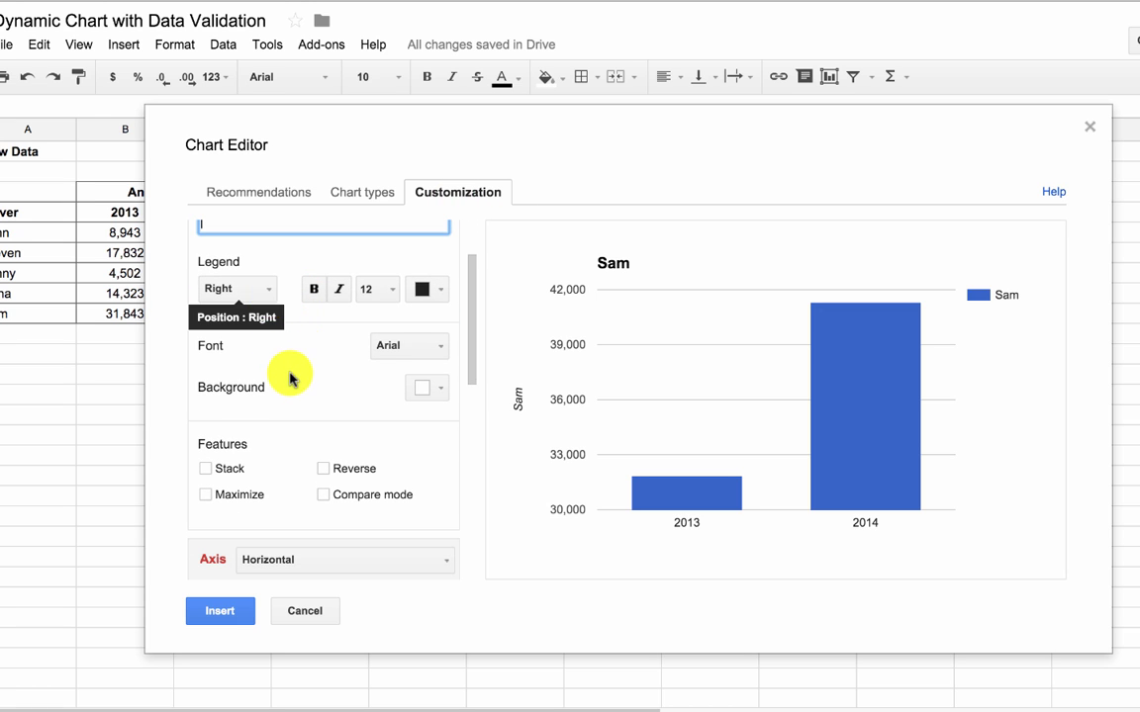
scroll(293, 380, "down", 3)
scroll(293, 384, "down", 1)
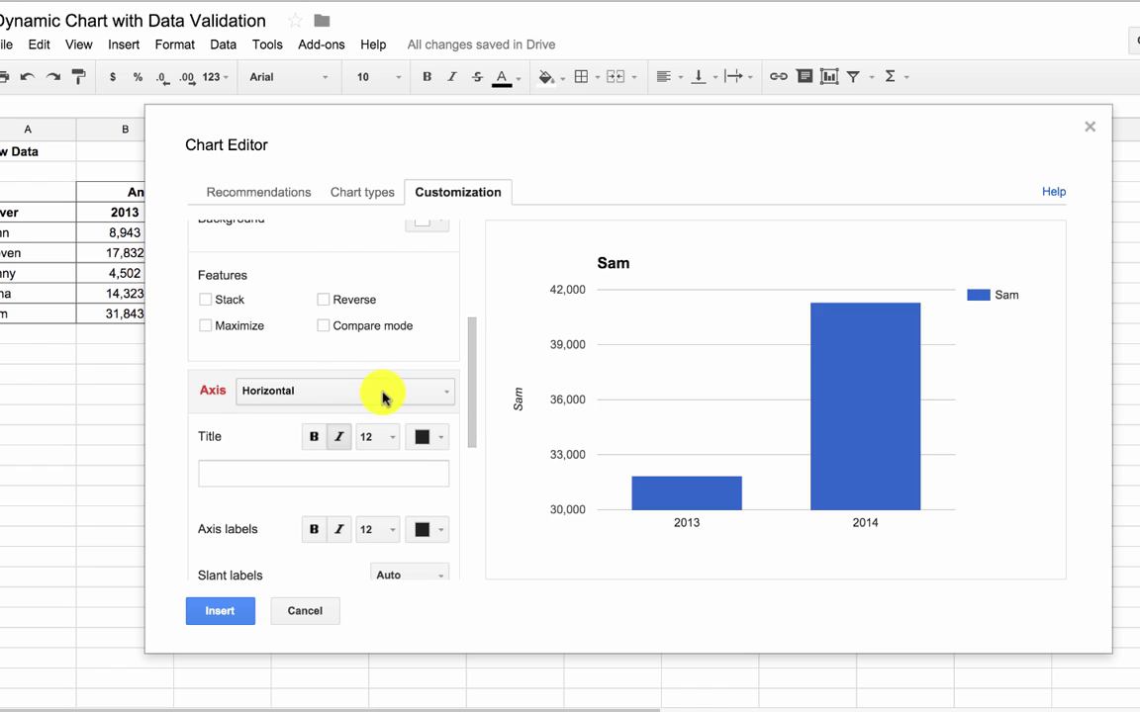
left_click(445, 392)
left_click(295, 449)
left_click_drag(302, 473, 191, 481)
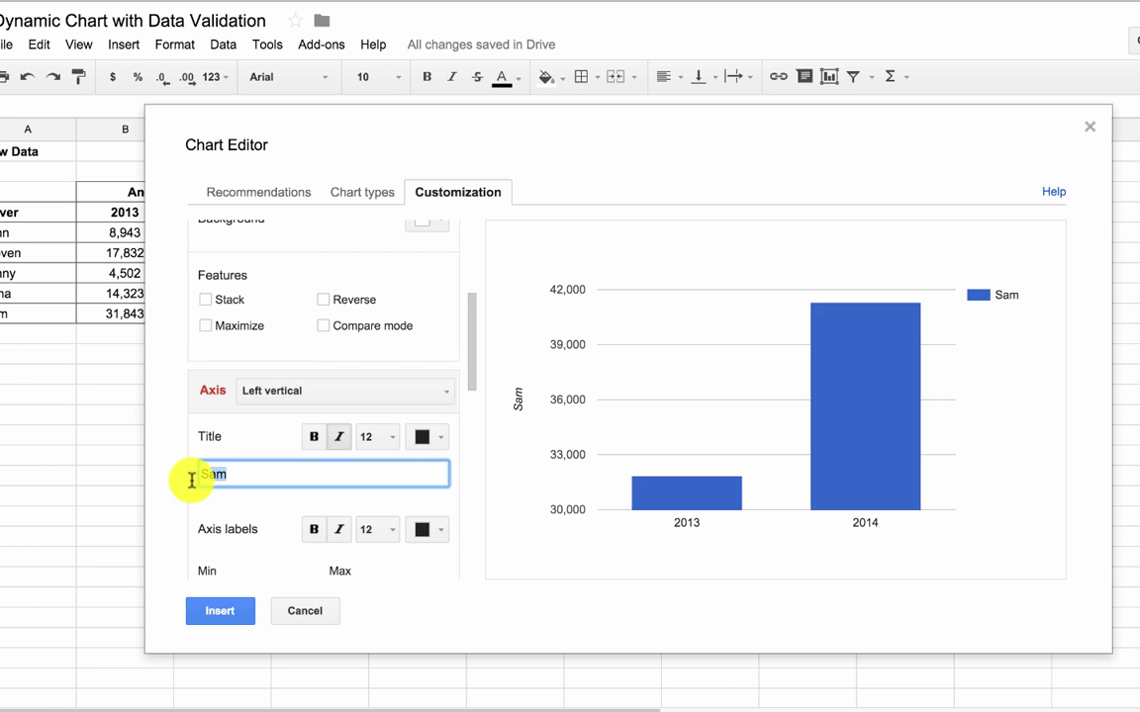
key("BackSpace")
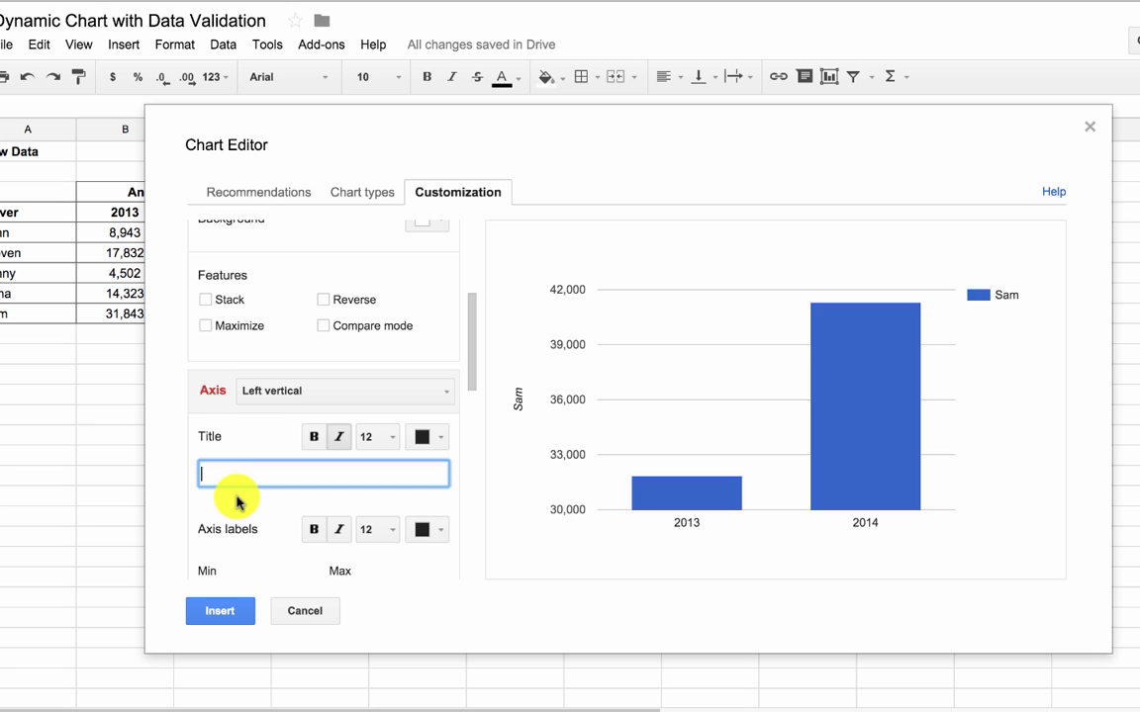
Set the left vertical axis minimum to 0 and insert the chart, placing it just below the lookup cells
scroll(237, 485, "down", 2)
left_click(233, 537)
type("0")
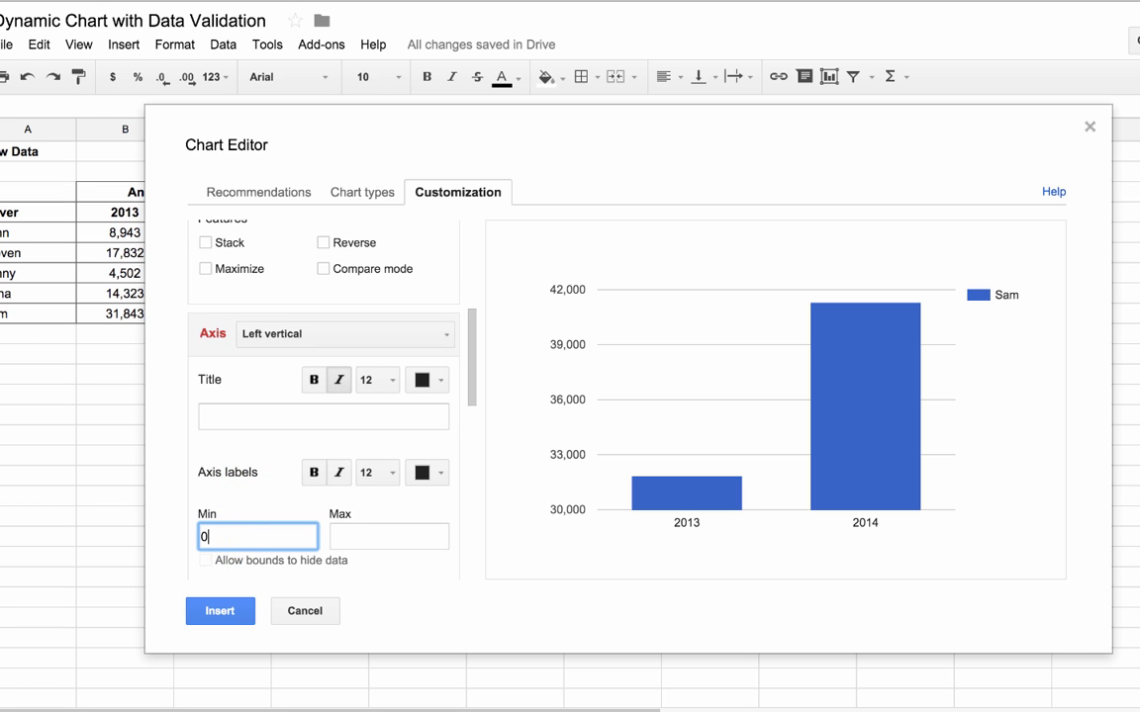
left_click(221, 613)
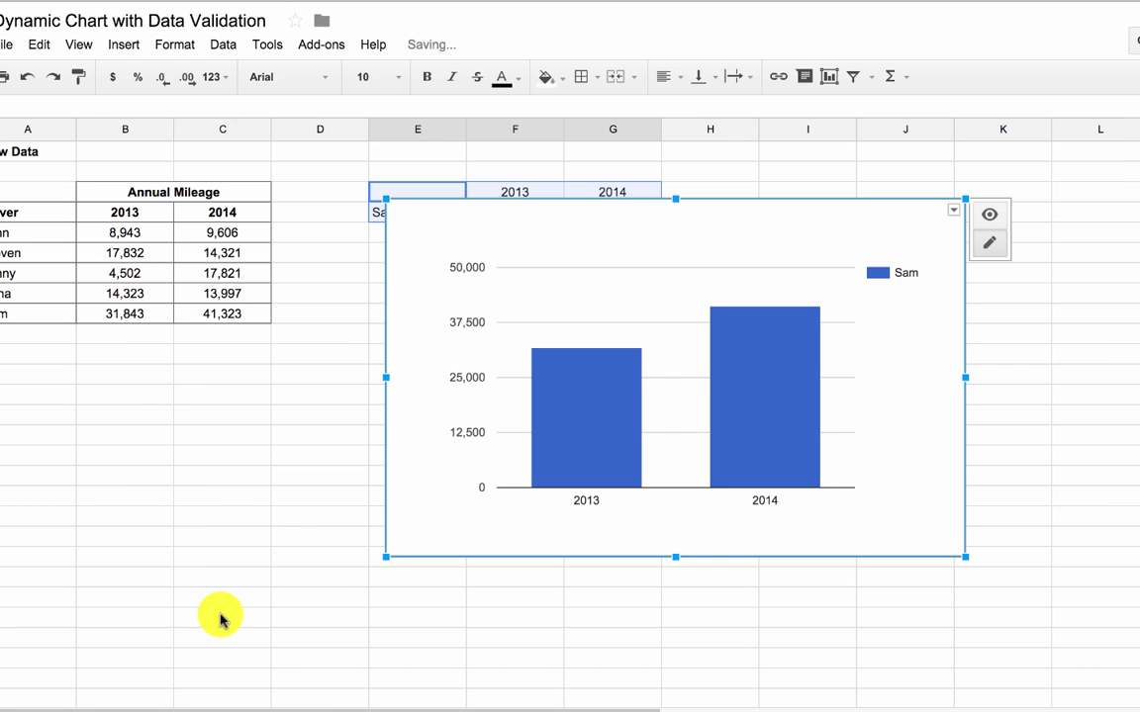
left_click_drag(657, 228, 648, 282)
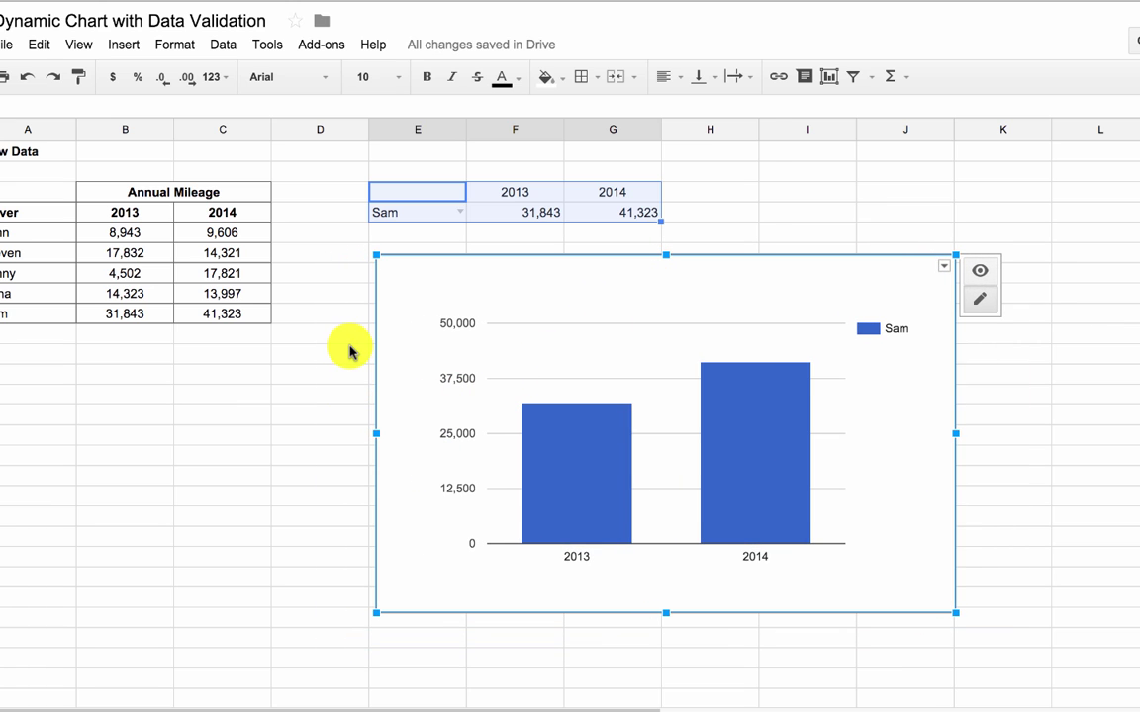
Test the chart by switching the driver in E4 to the first, third and fourth drivers in the table
left_click(408, 232)
left_click(453, 215)
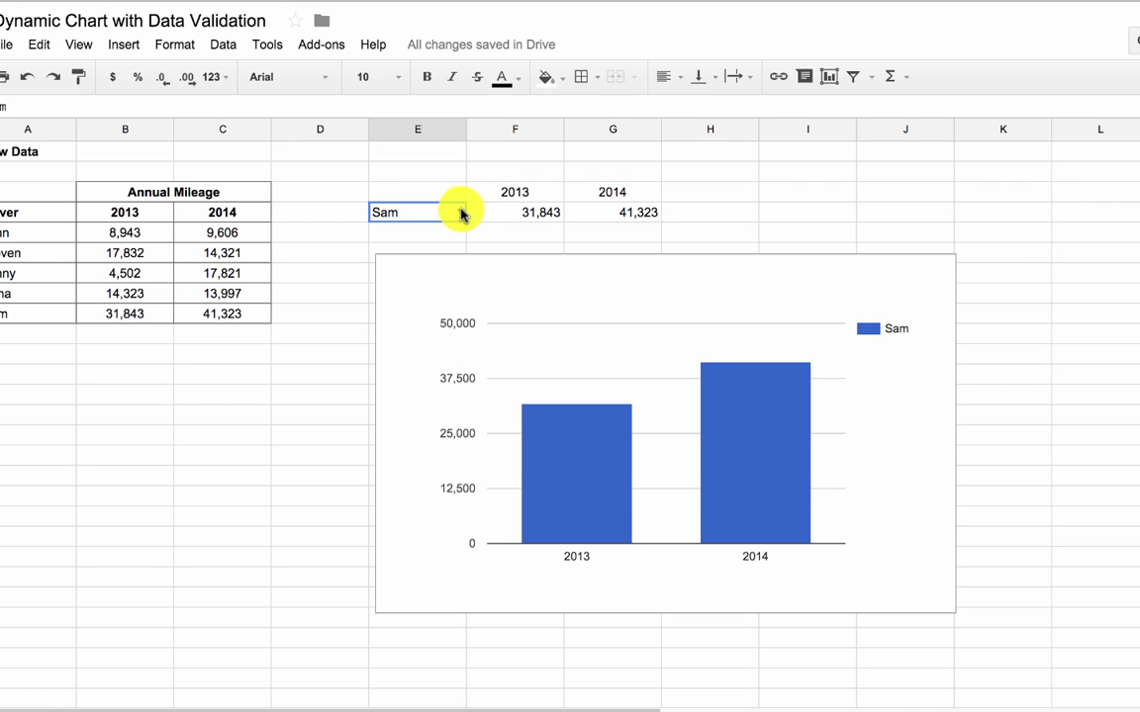
left_click(457, 212)
left_click(416, 263)
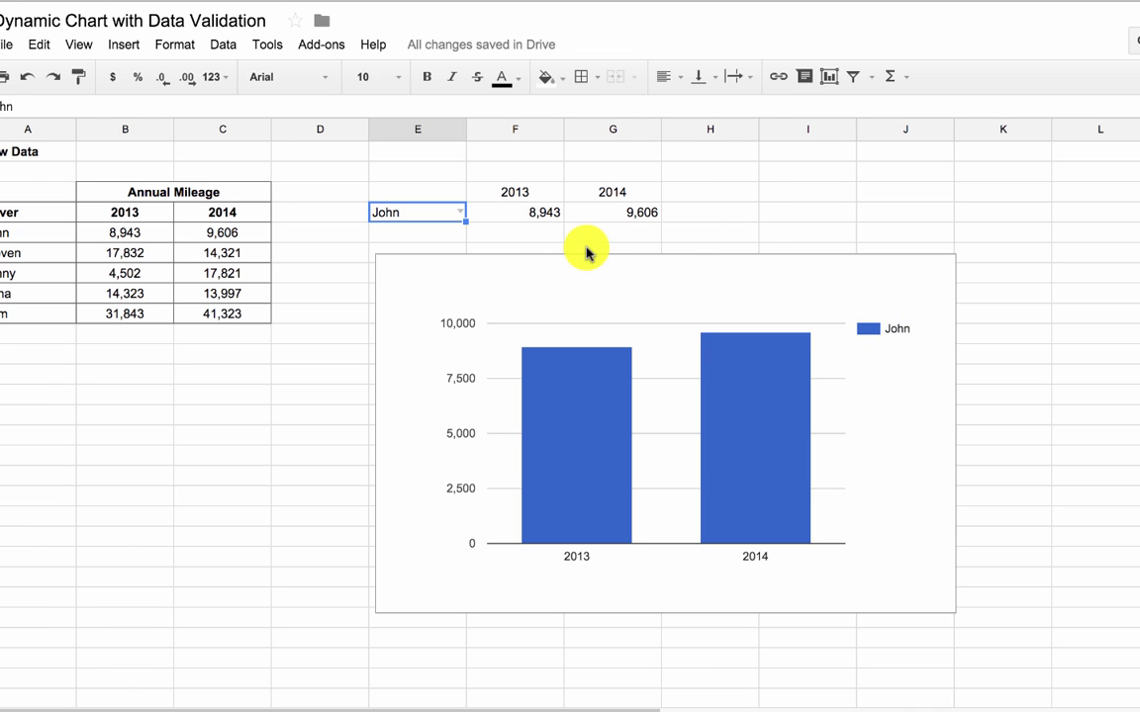
left_click(459, 212)
left_click(413, 297)
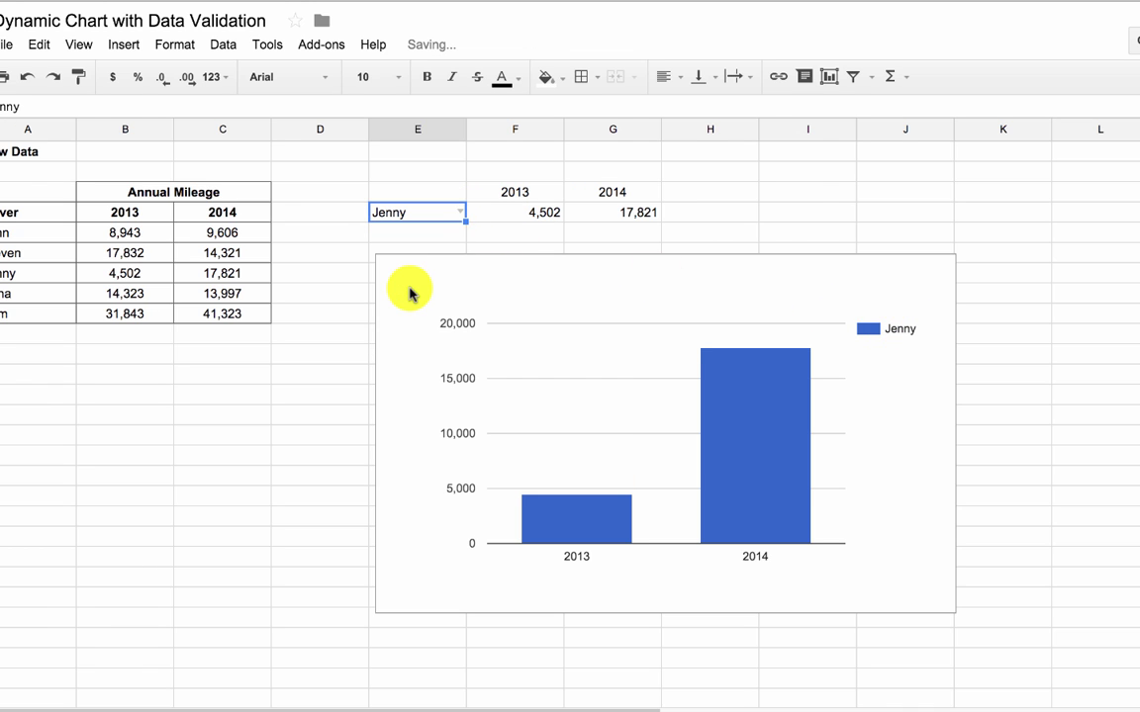
left_click(455, 212)
left_click(401, 313)
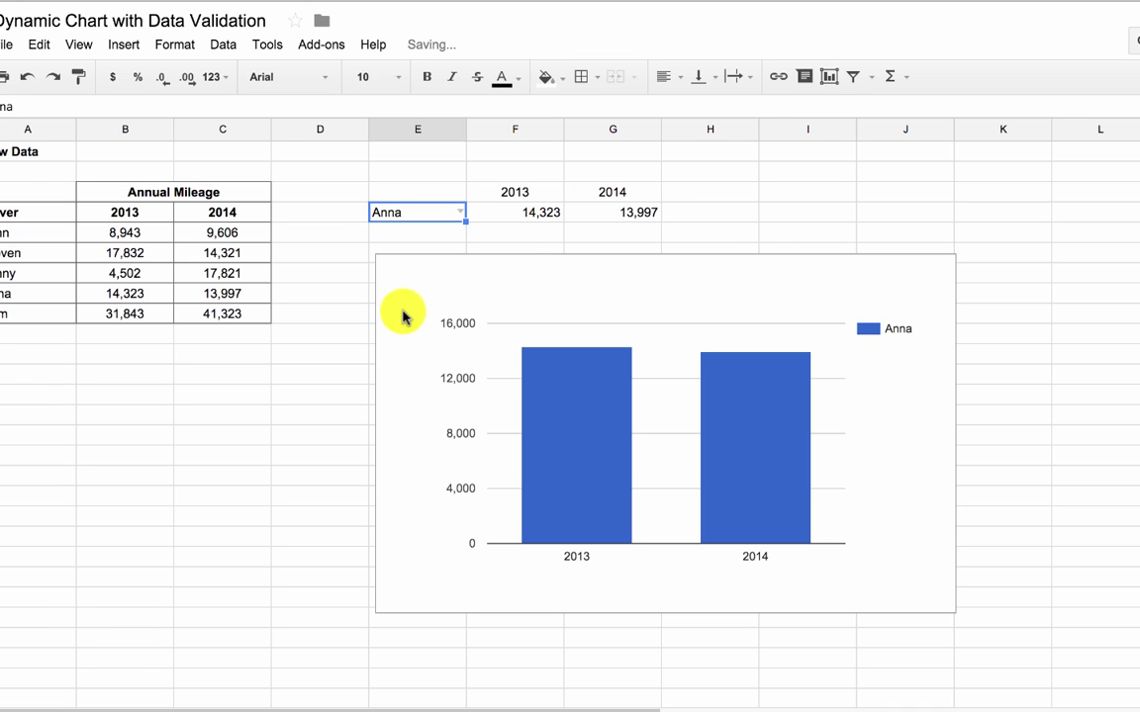
Move the chart to start under column F, clear of the driver dropdown, and retest it with all five drivers, finishing on the fourth
left_click(752, 277)
left_click_drag(752, 277, 905, 276)
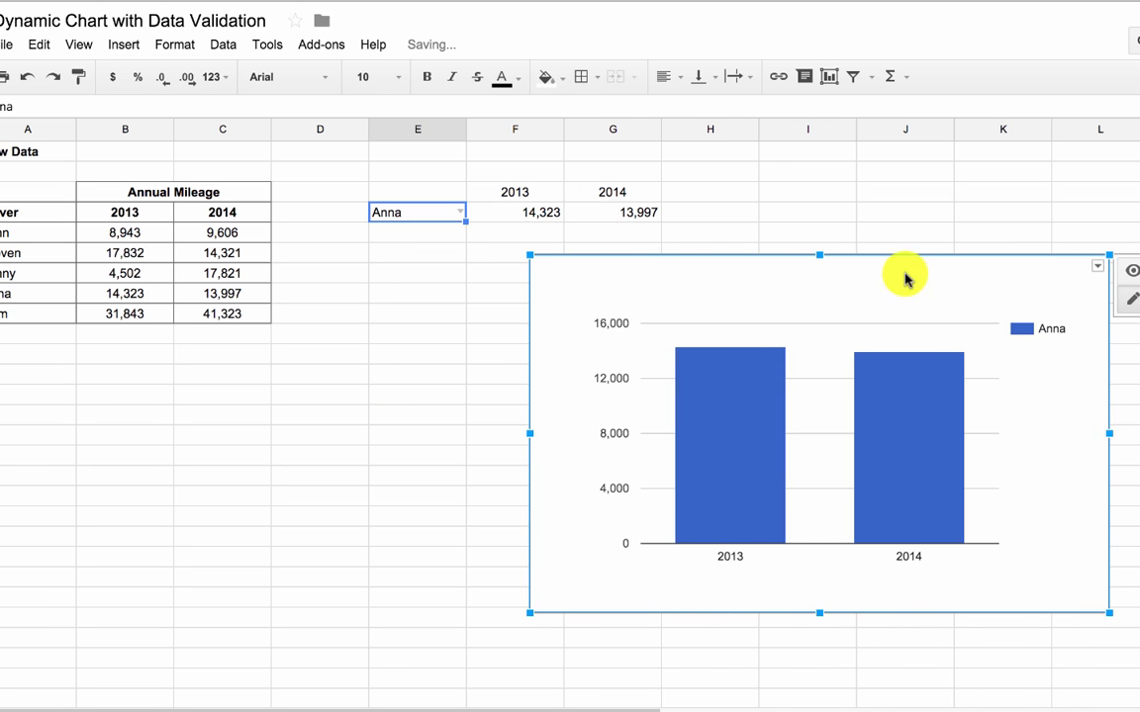
left_click(458, 215)
left_click(401, 310)
left_click(460, 214)
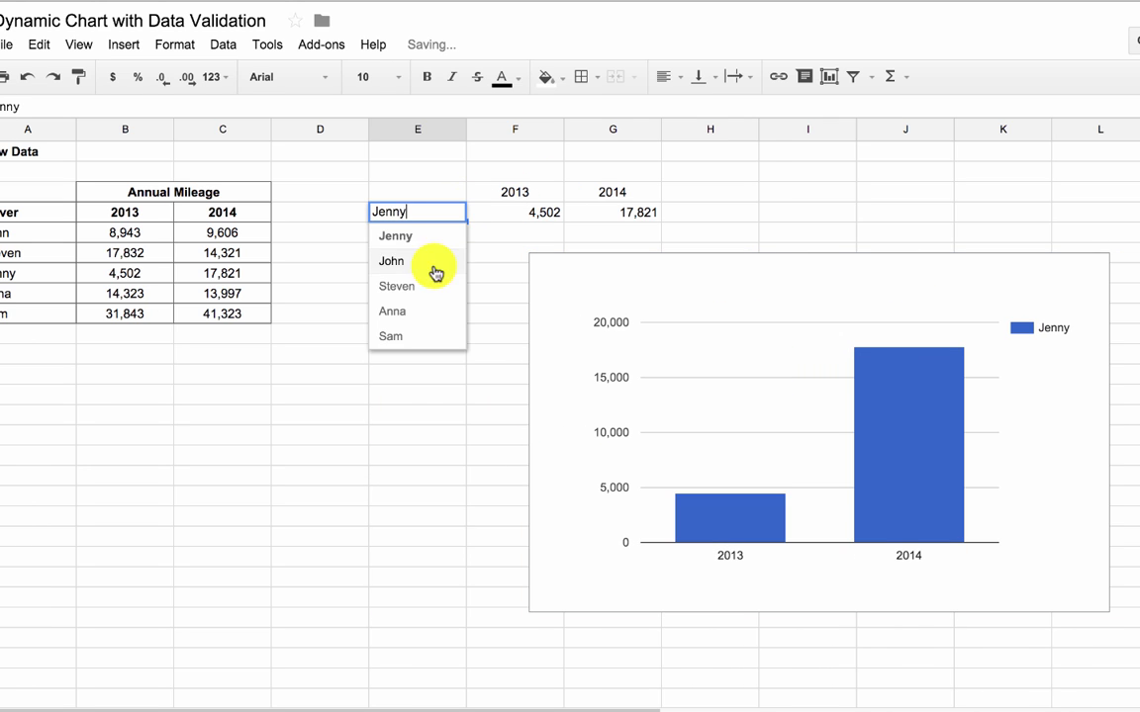
left_click(404, 335)
left_click(459, 215)
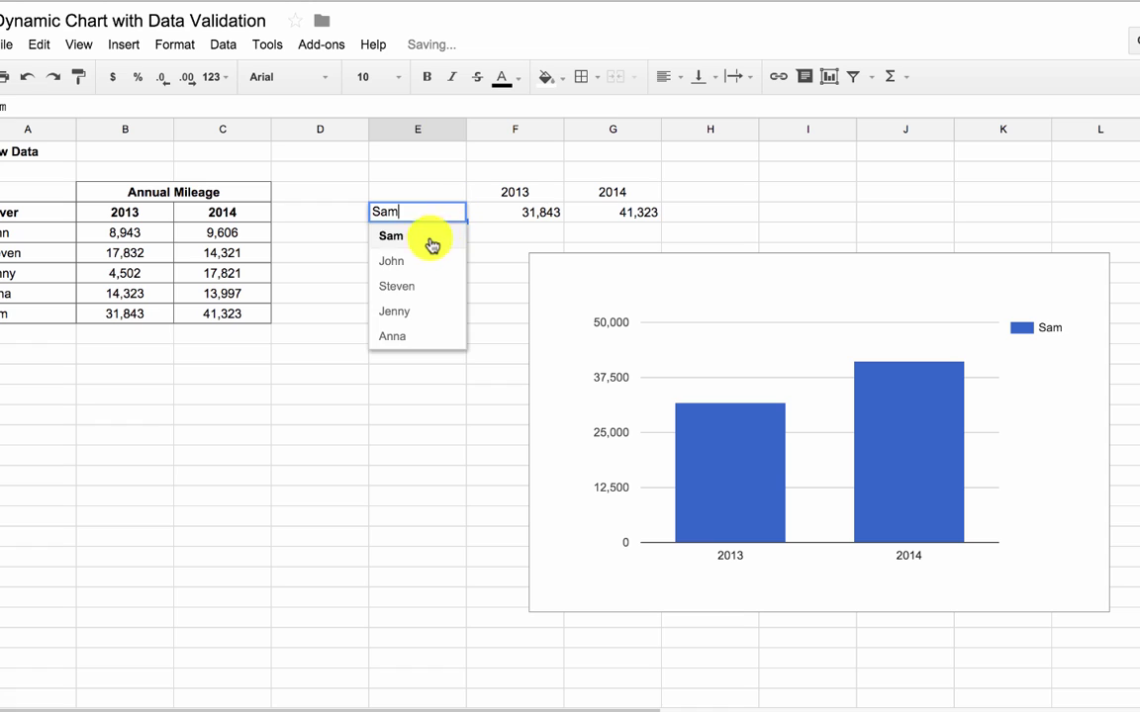
left_click(422, 258)
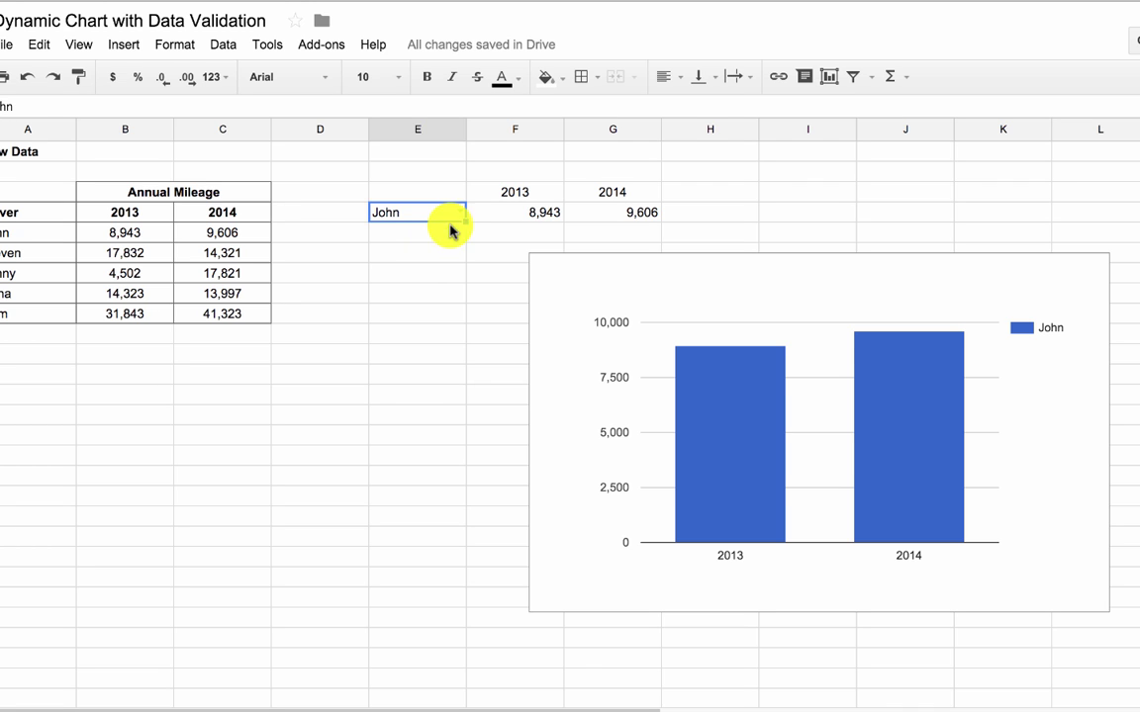
left_click(460, 214)
left_click(440, 261)
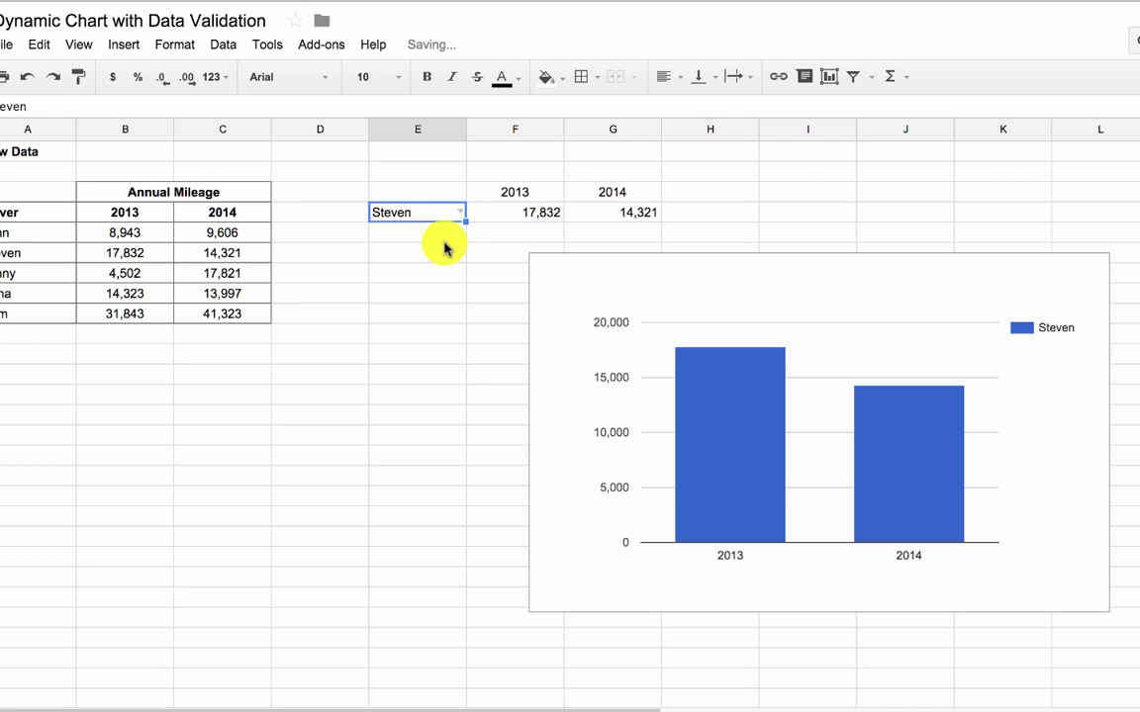
left_click(463, 212)
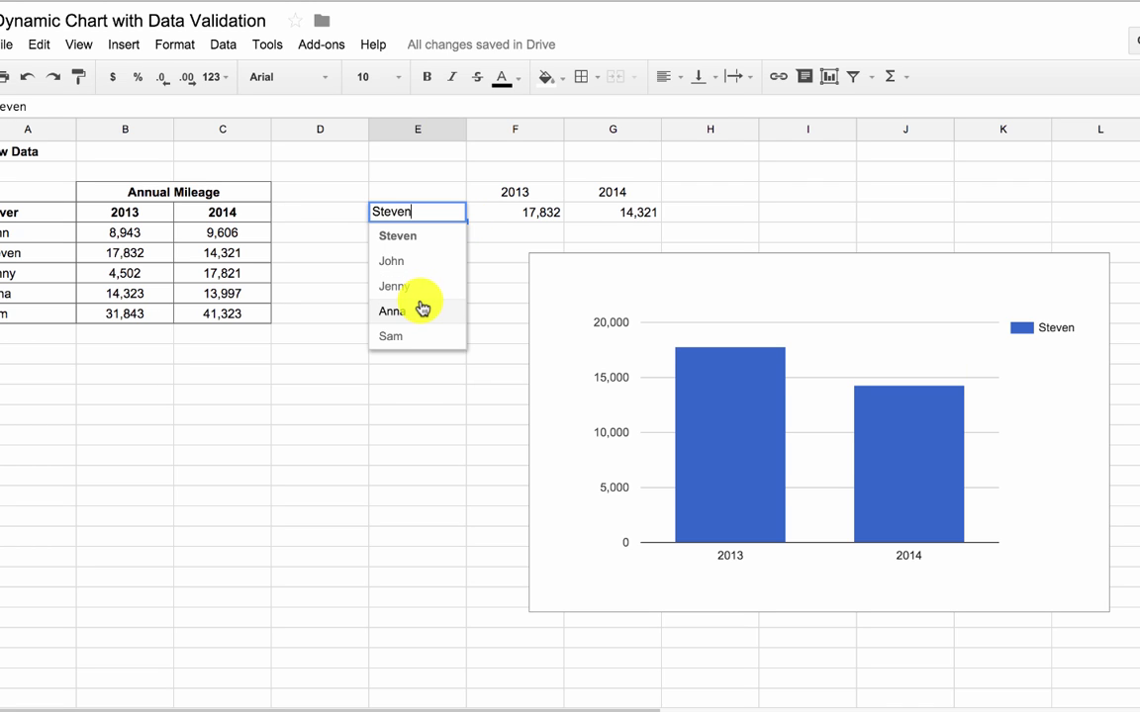
left_click(420, 305)
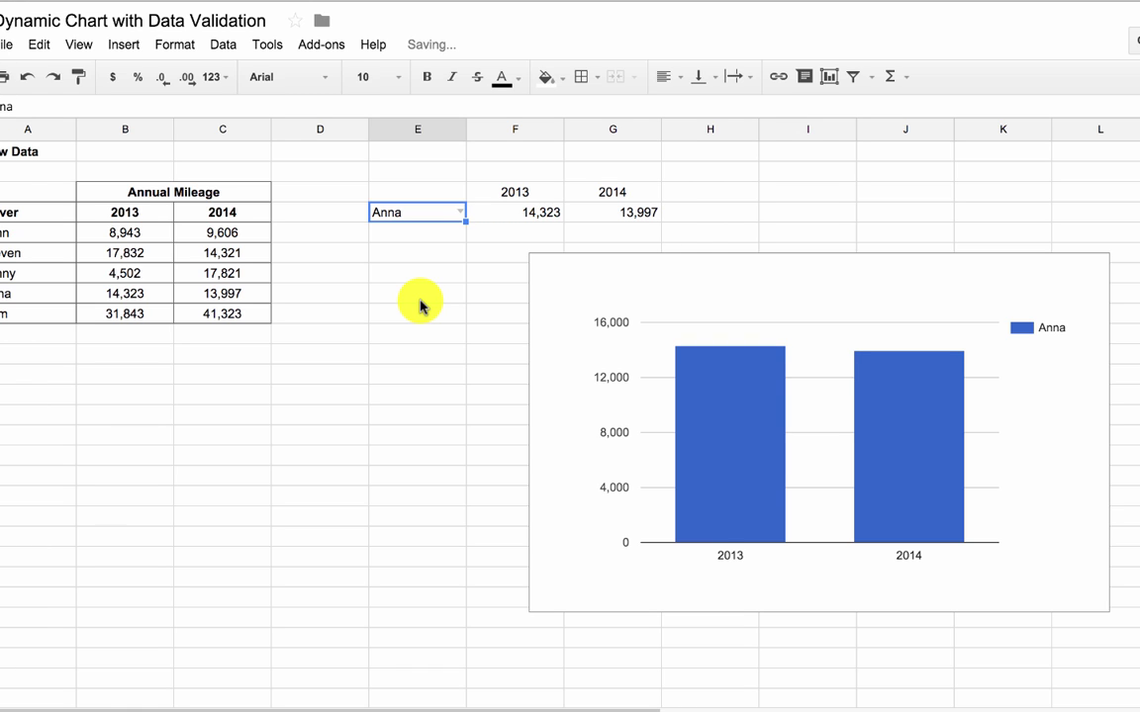